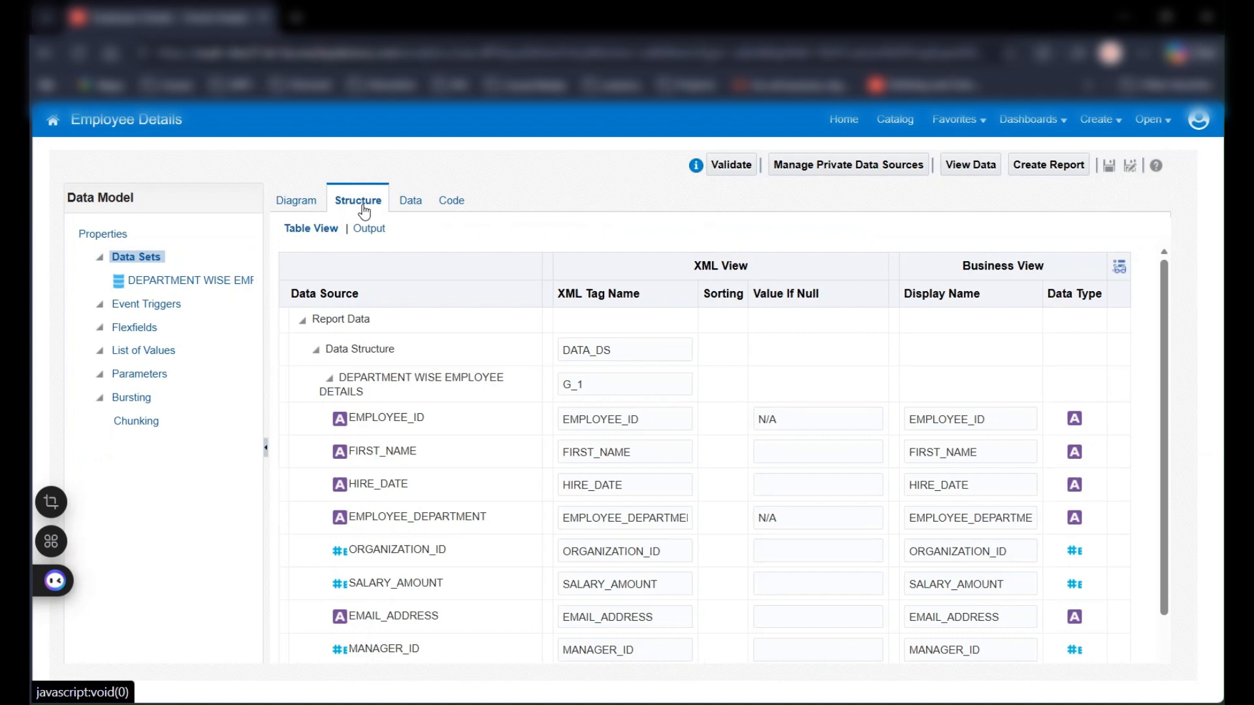
# Look over the Employee Details data structure and display its sample data in table view
pyautogui.scroll(-1, 652, 509)
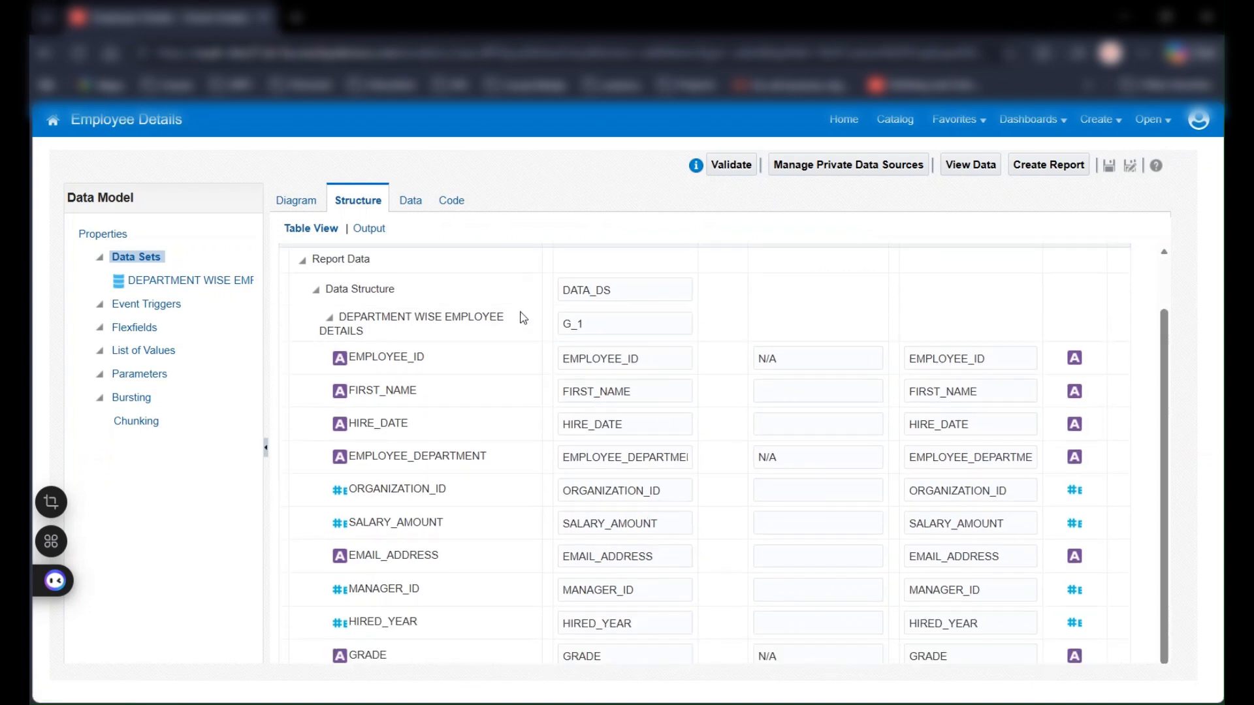
pyautogui.click(410, 200)
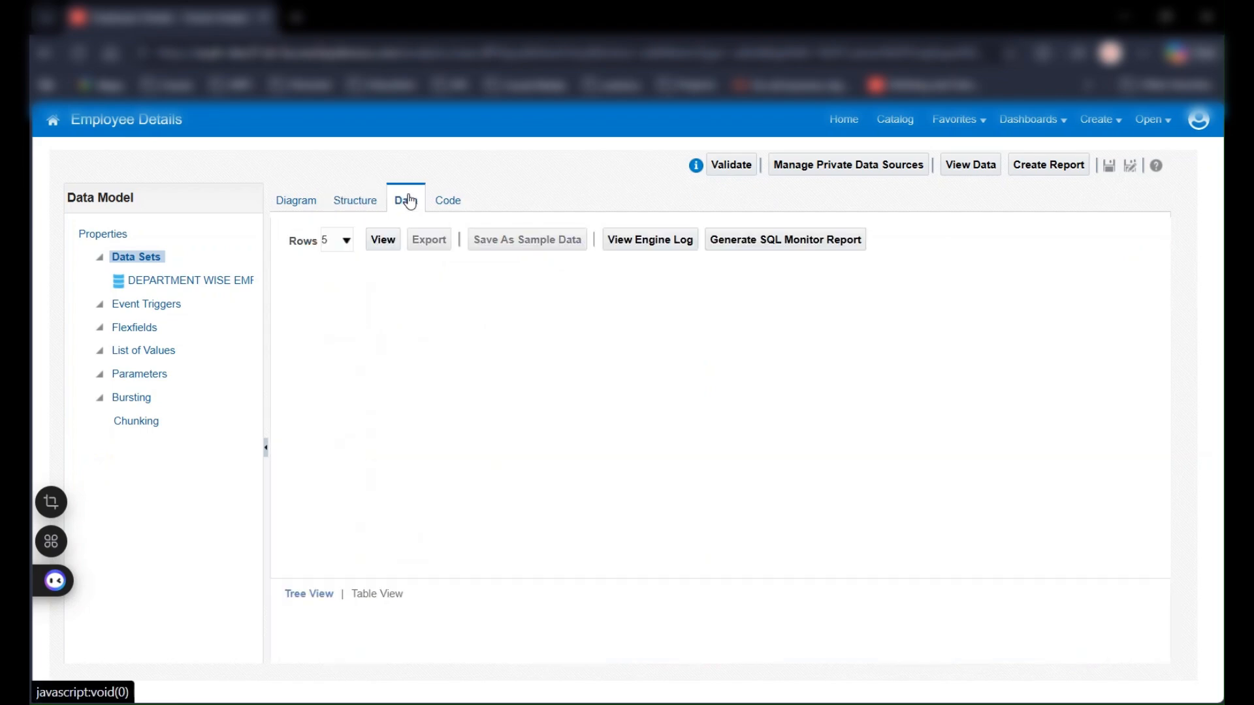
pyautogui.click(382, 240)
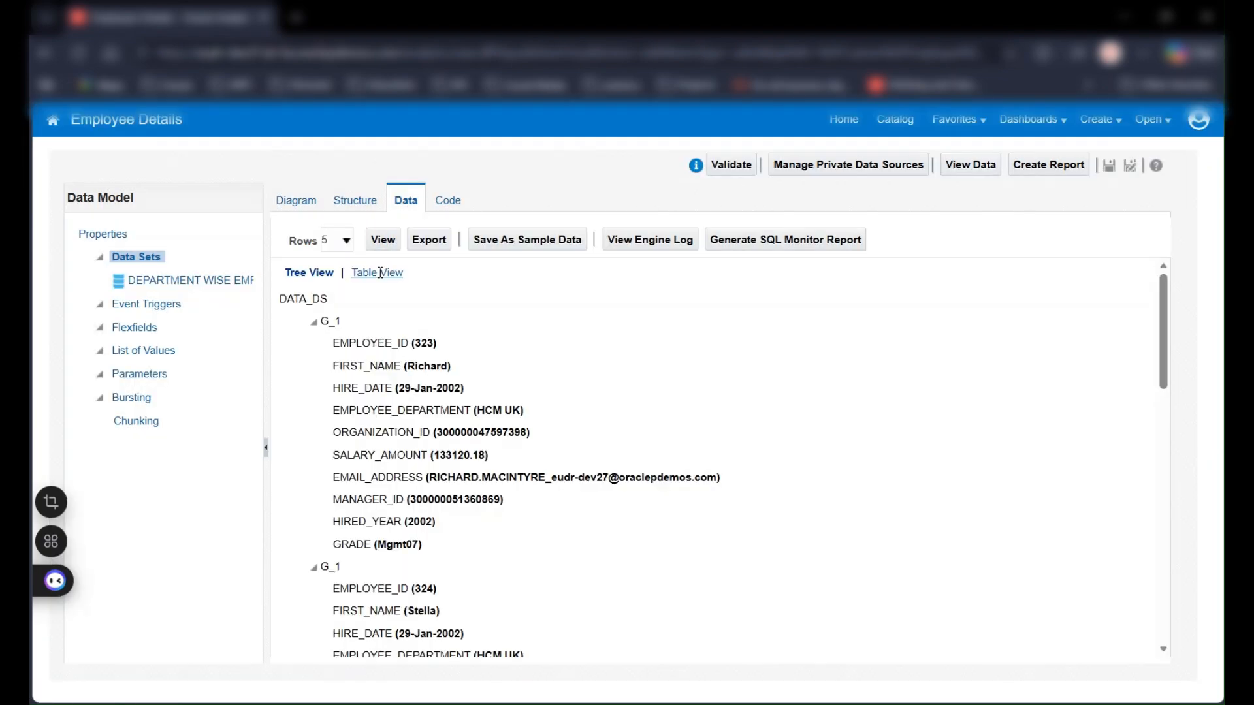
pyautogui.click(380, 272)
# Load 200 rows of the Employee Details data model's data and export them
pyautogui.click(346, 247)
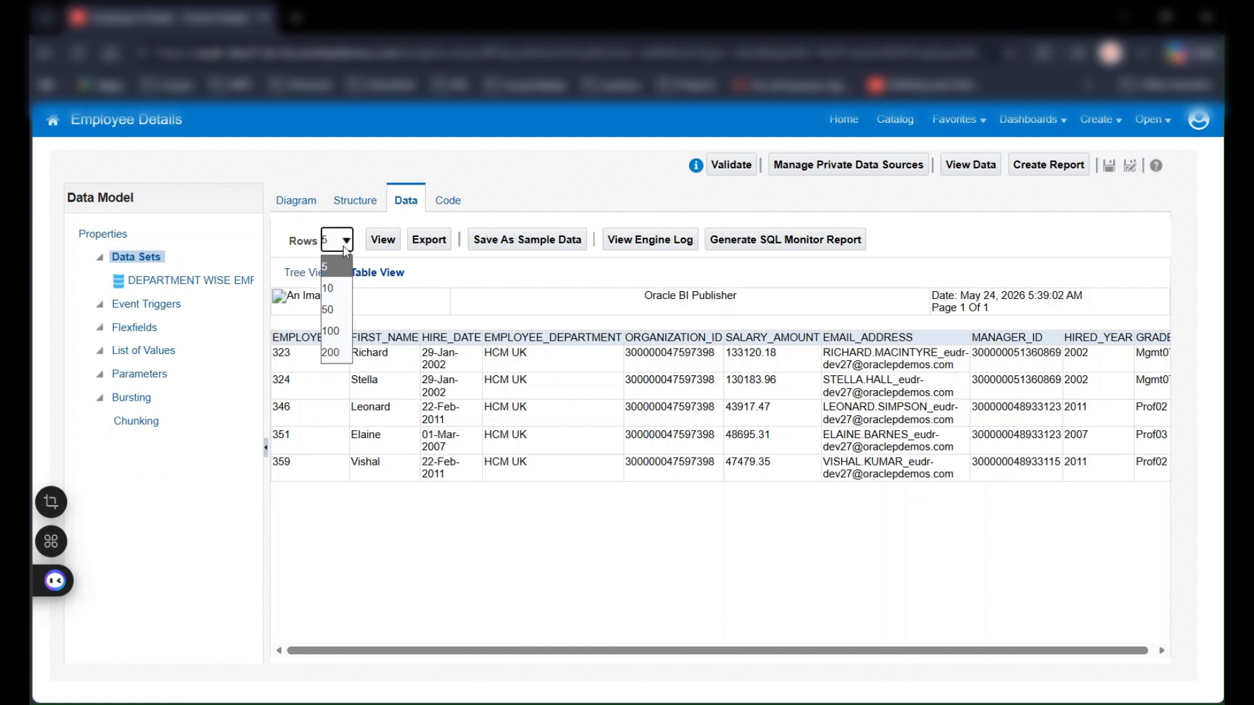
pyautogui.click(339, 351)
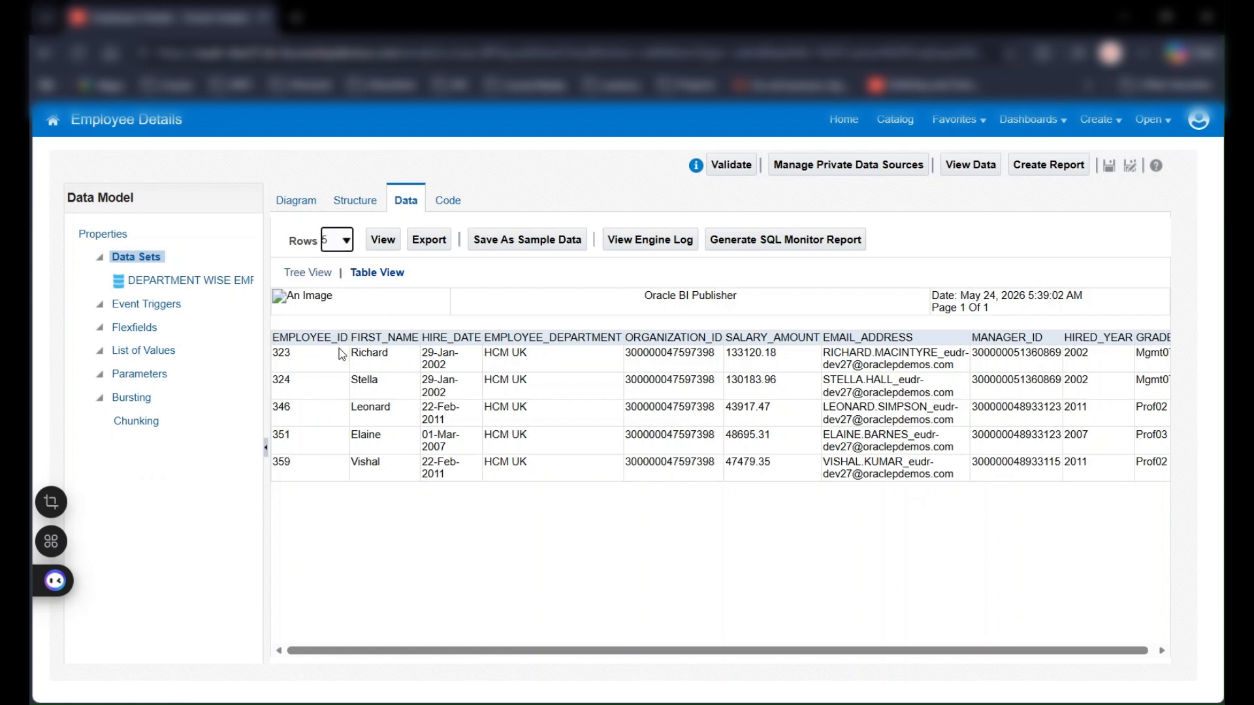
pyautogui.click(385, 243)
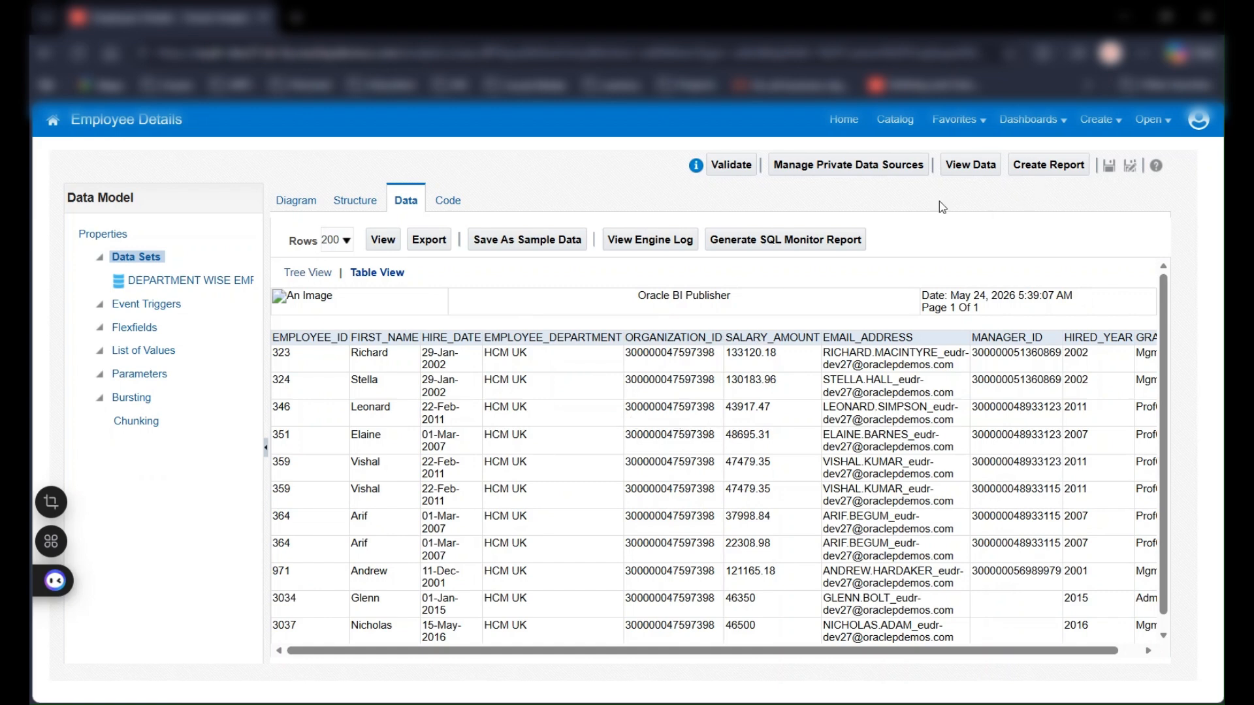
pyautogui.click(415, 242)
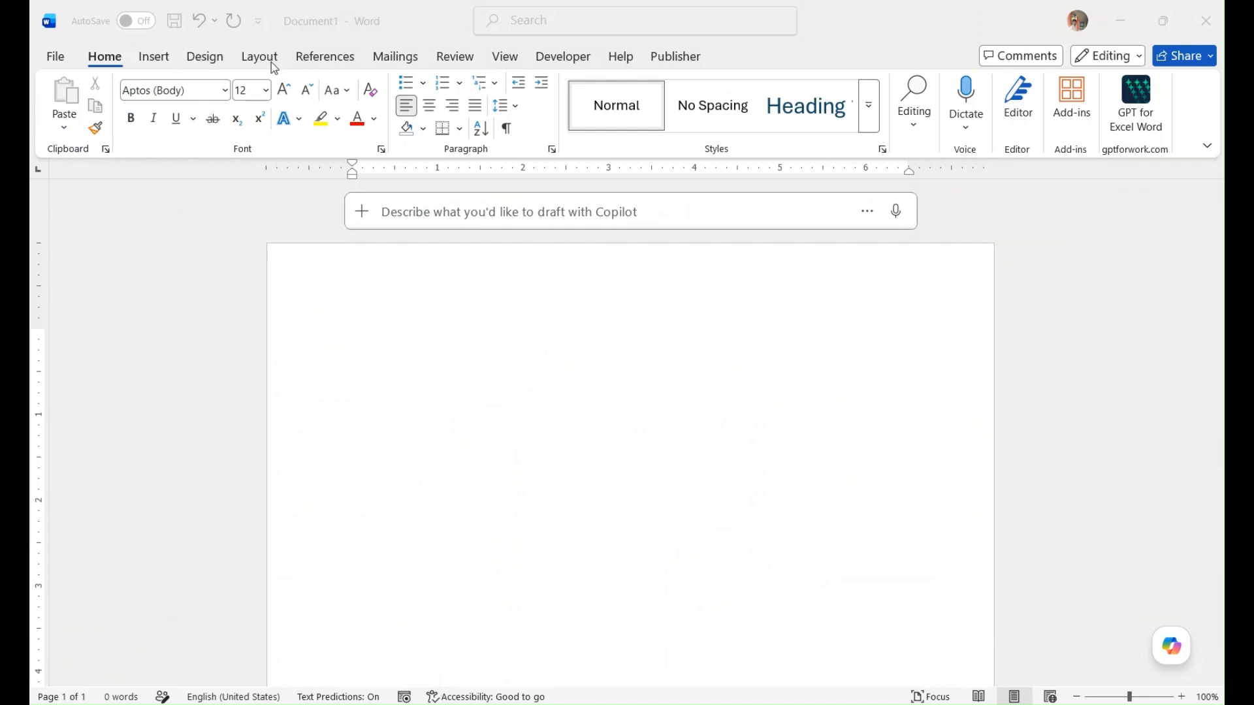
# In a blank Word document, insert the red circular logo picture from this device into the page header
pyautogui.doubleClick(390, 300)
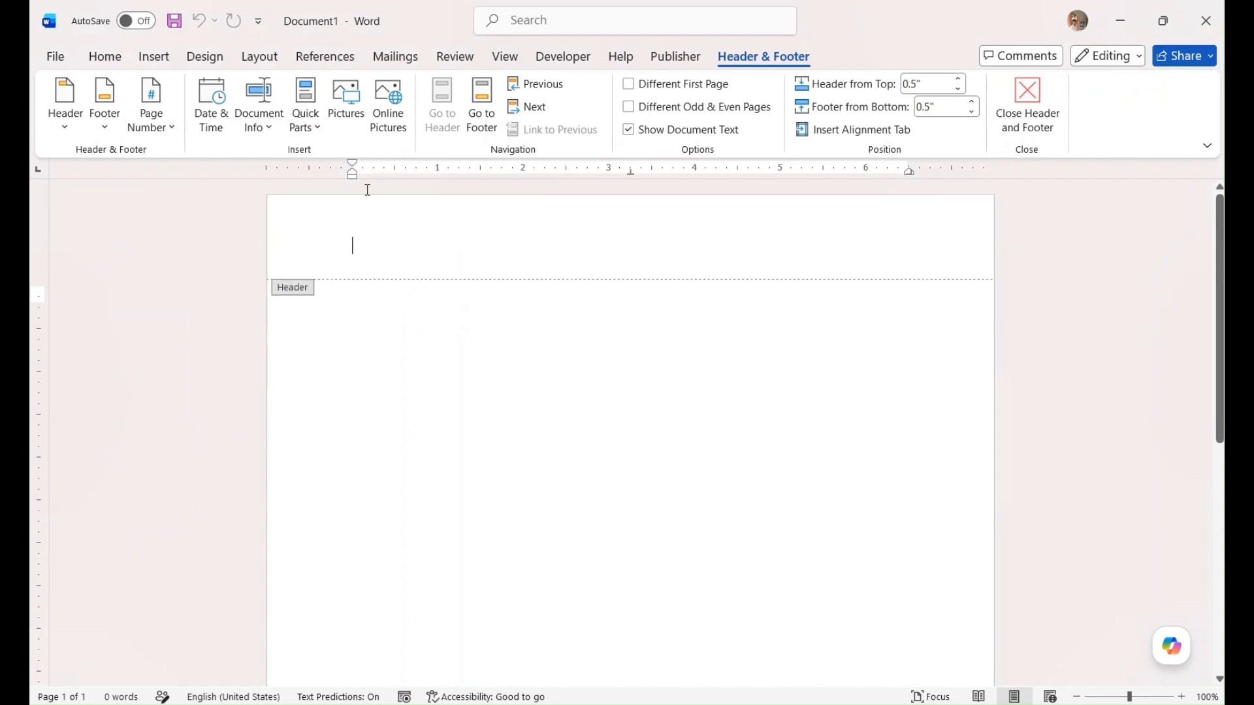
pyautogui.click(141, 64)
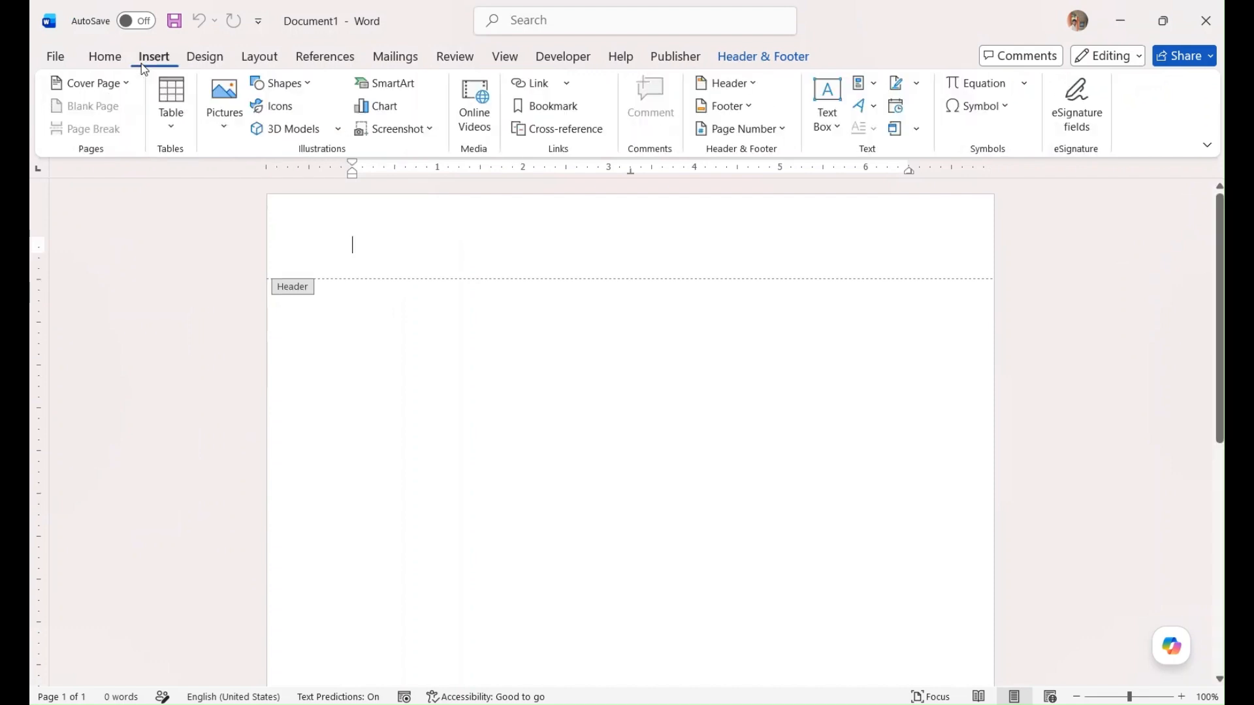
pyautogui.click(224, 121)
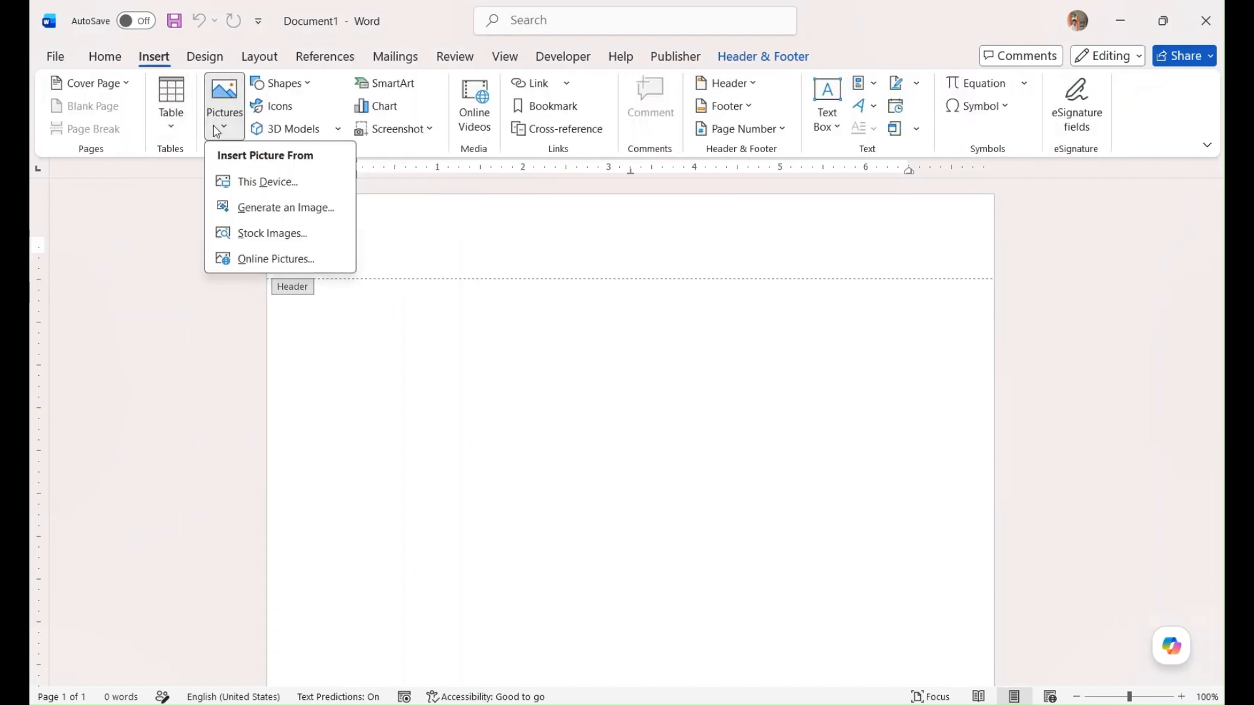
pyautogui.click(267, 186)
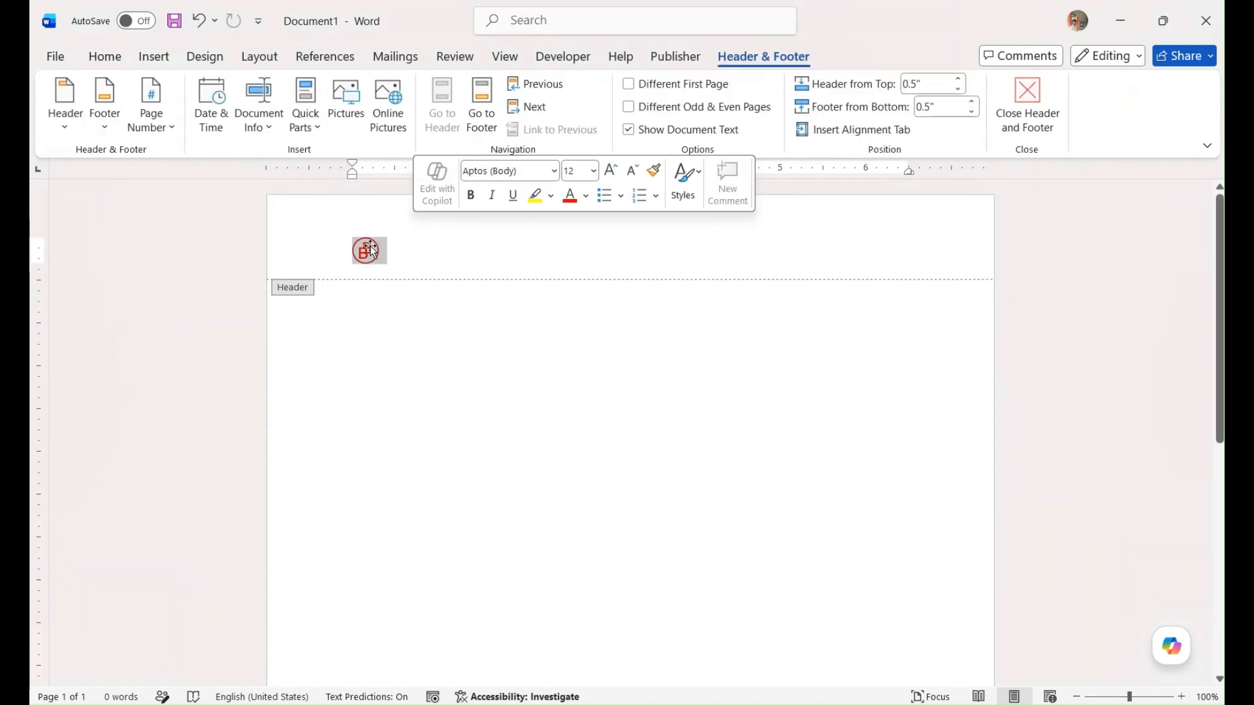
pyautogui.click(461, 270)
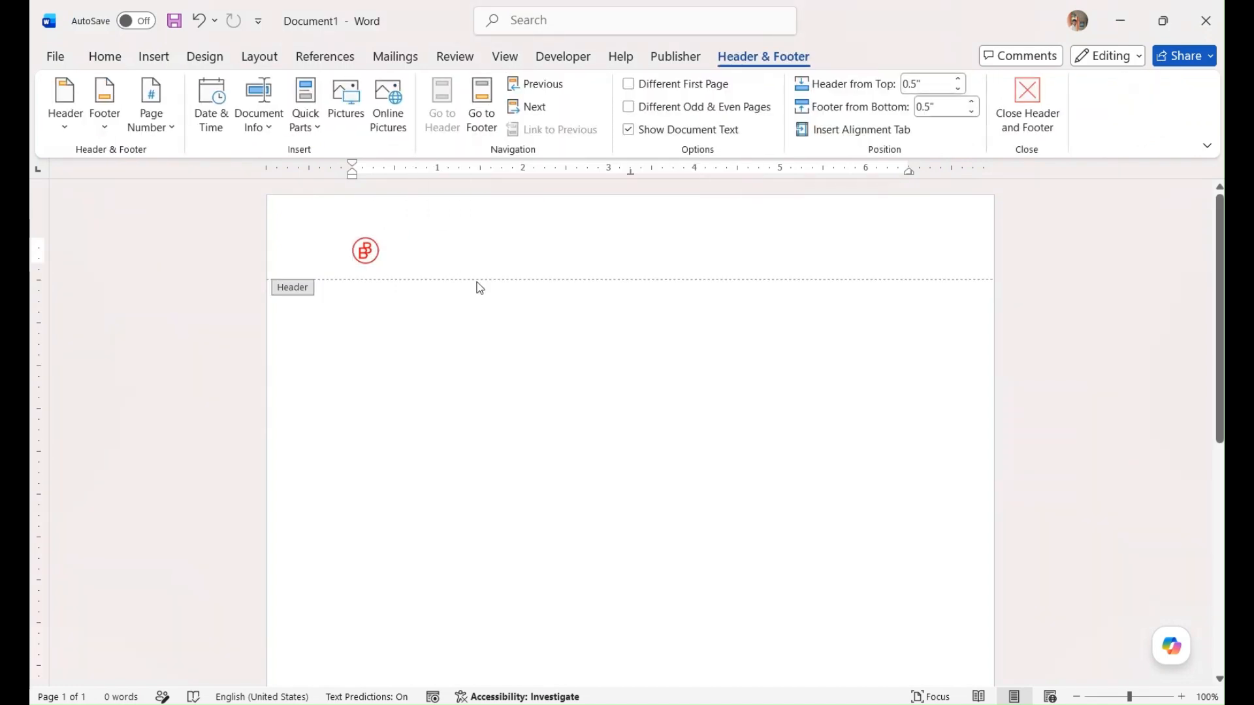
# Add a bottom-of-page number to the footer in the Plain Number 3 style
pyautogui.scroll(-5, 510, 305)
pyautogui.scroll(-1, 510, 303)
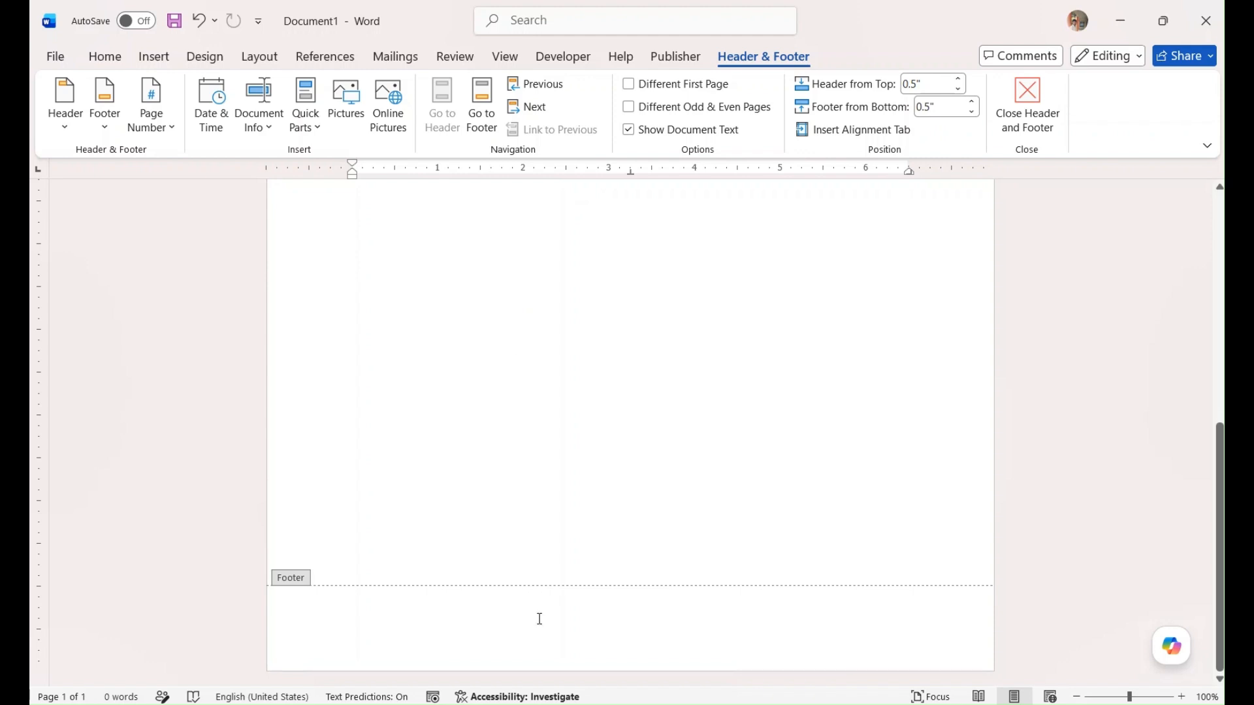
pyautogui.click(106, 127)
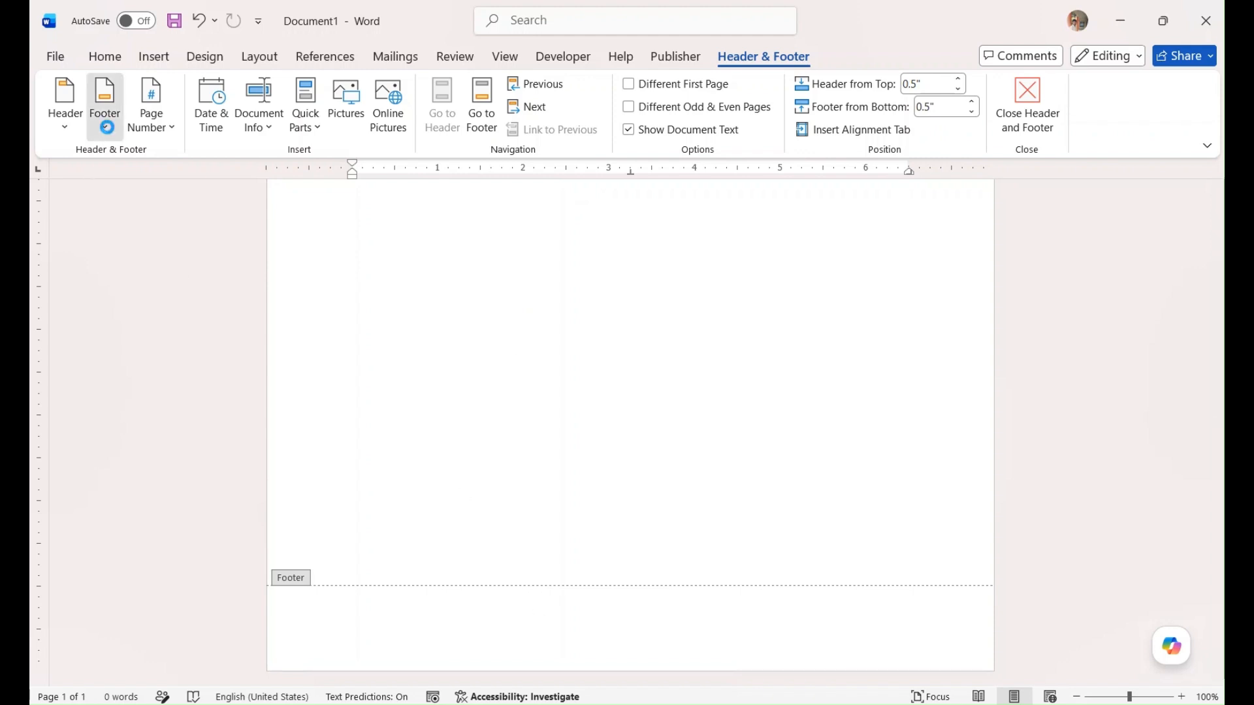
pyautogui.click(170, 136)
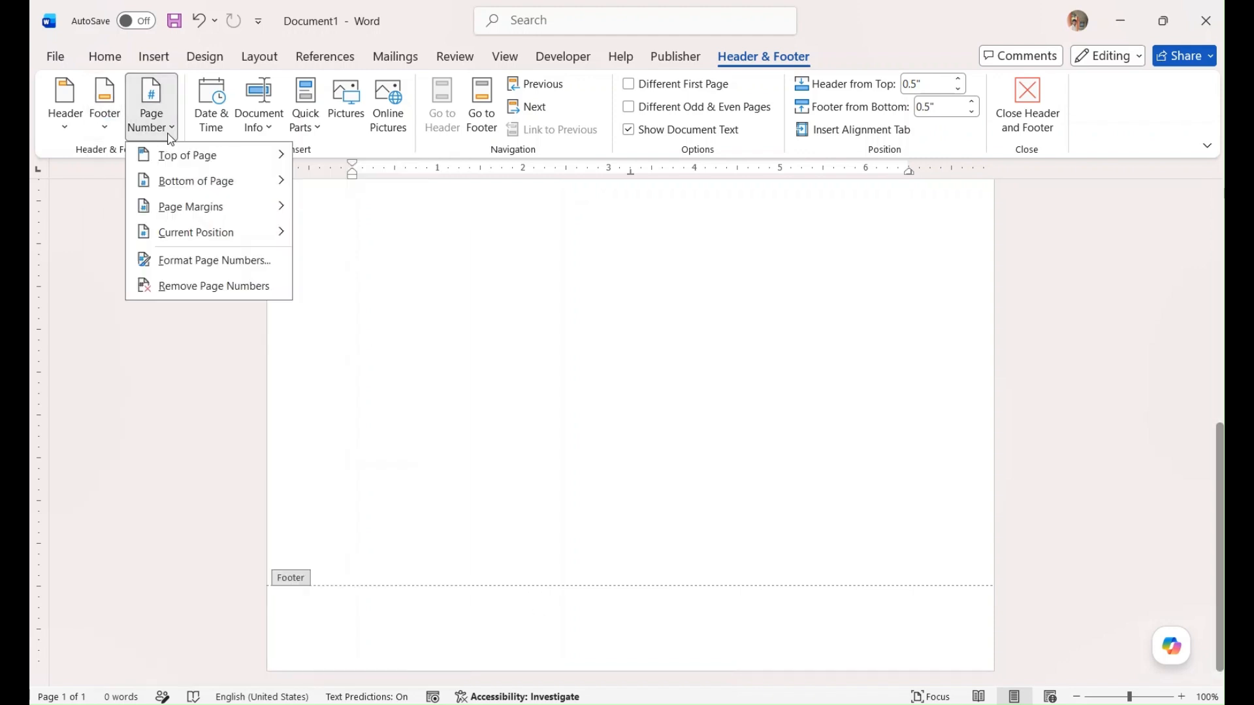
pyautogui.moveTo(190, 186)
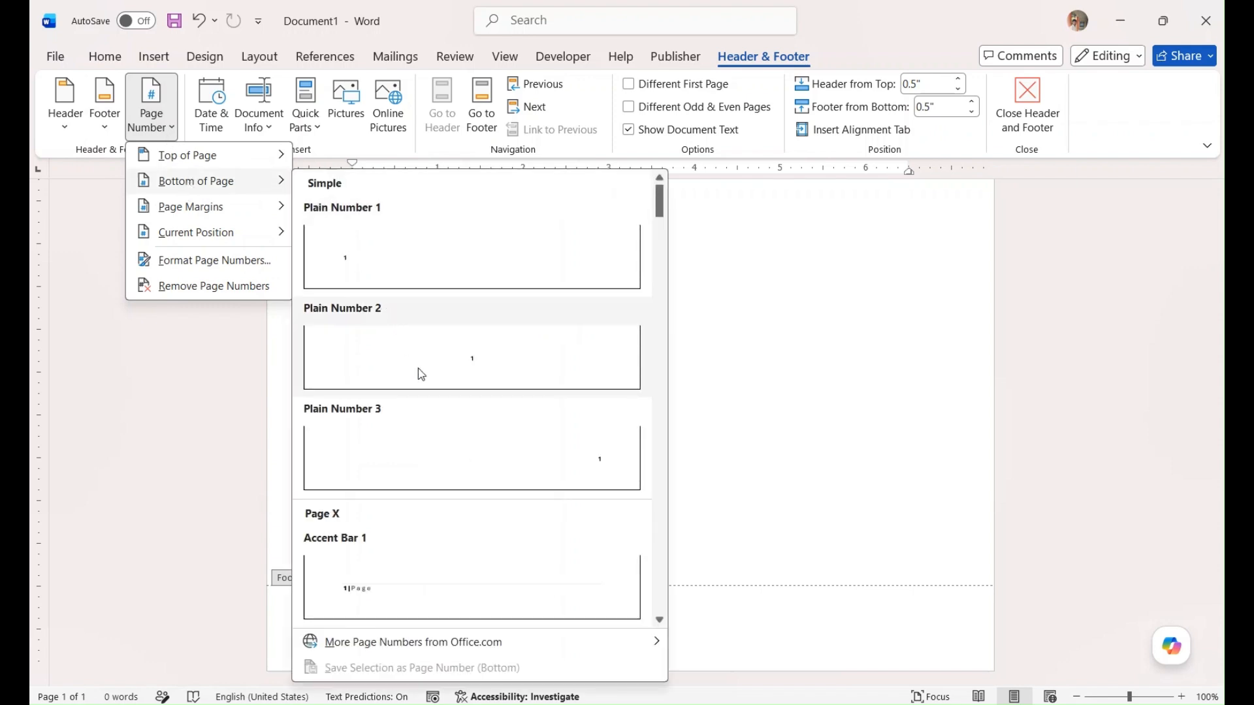
pyautogui.click(449, 435)
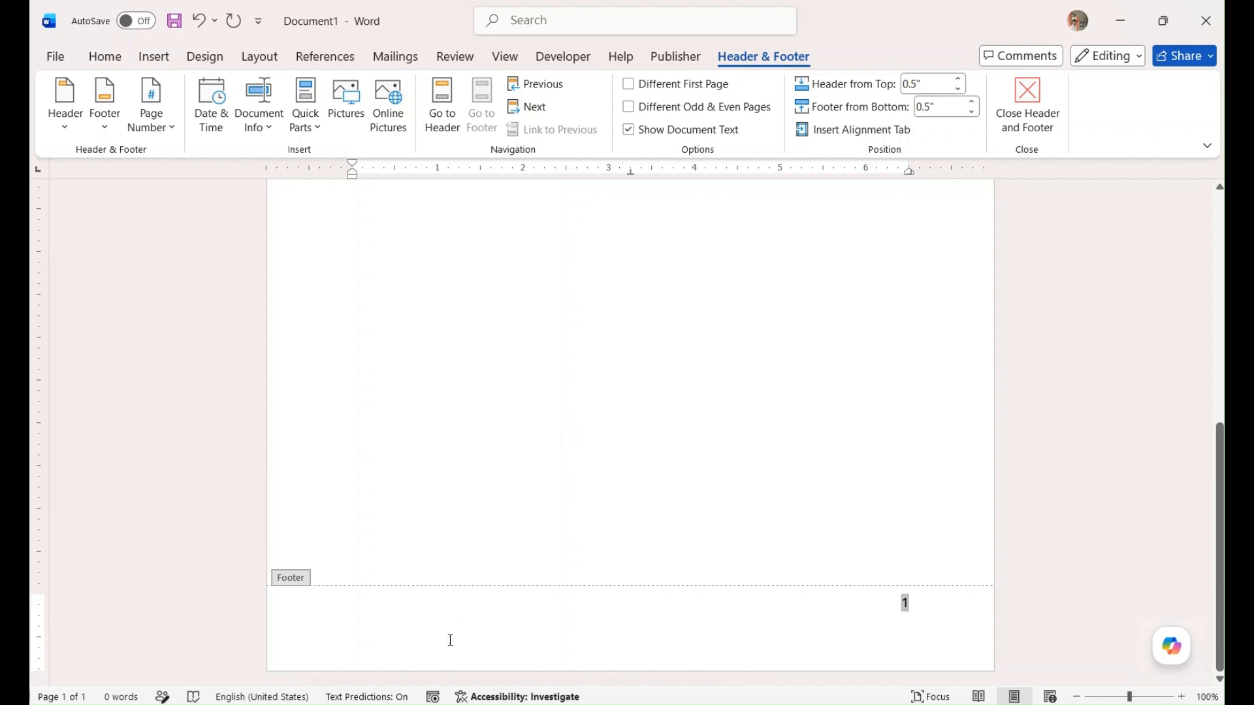
pyautogui.doubleClick(400, 620)
pyautogui.hotkey('ctrl', 'z')
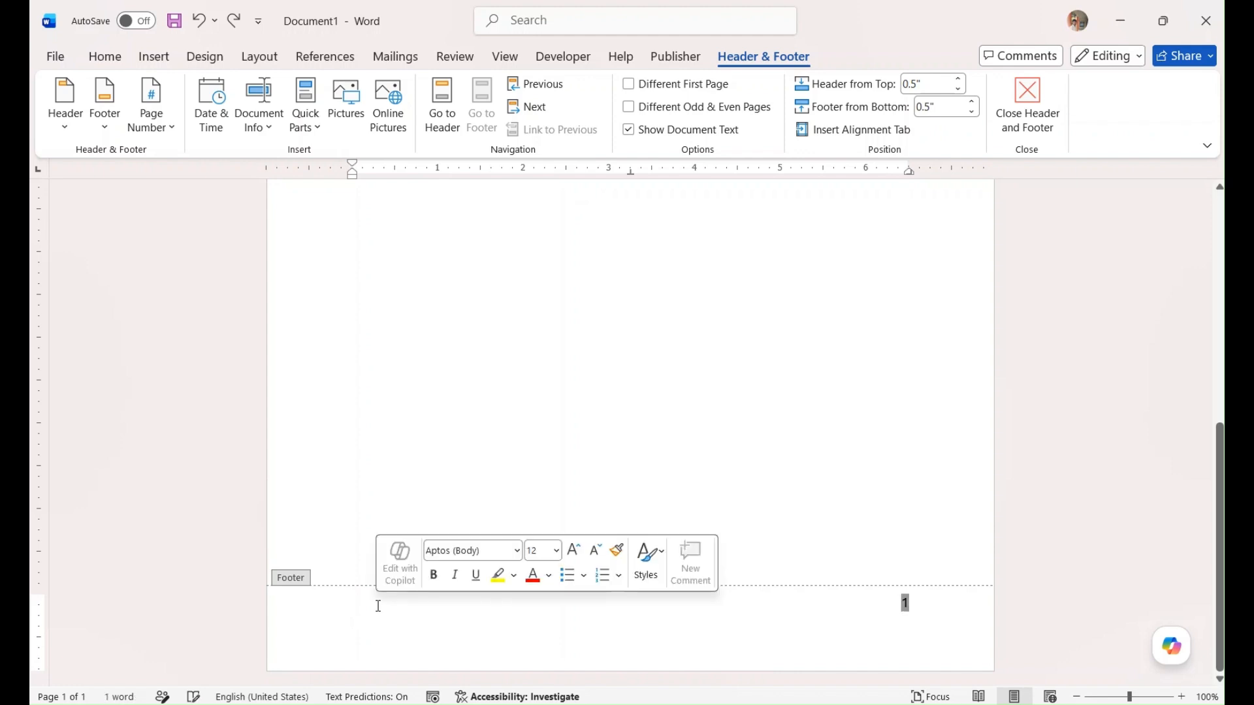
pyautogui.write('Fusion')
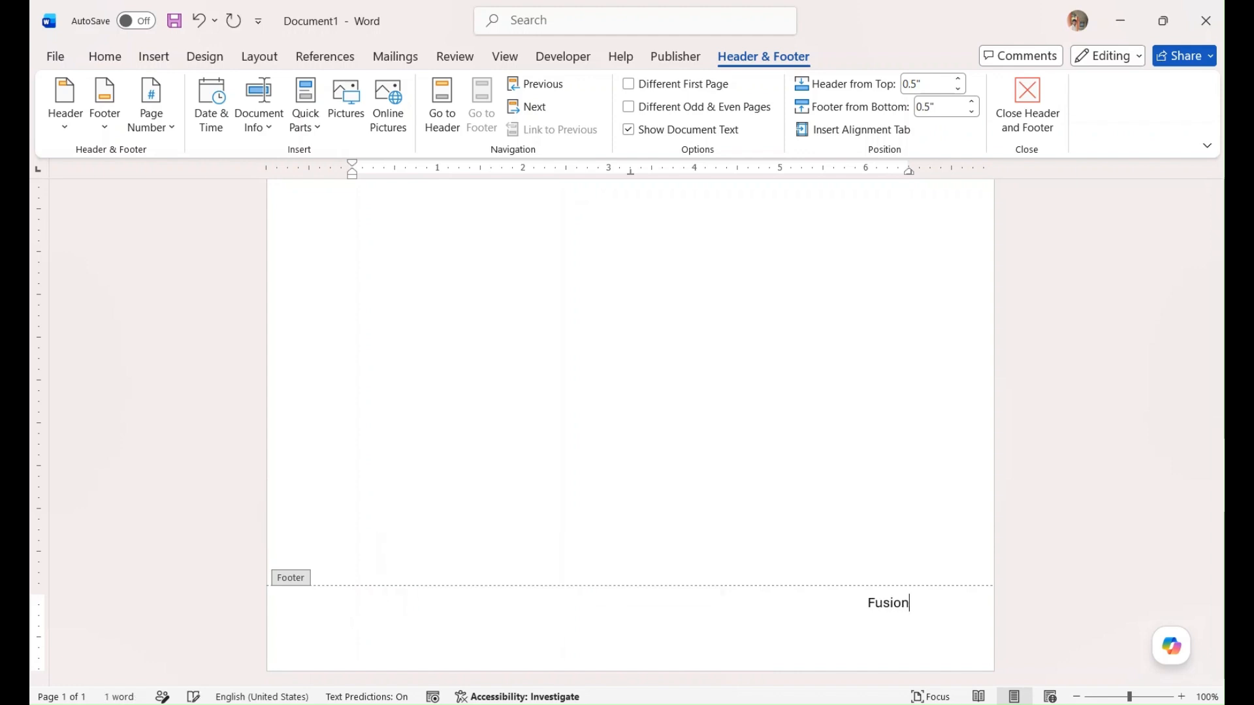
pyautogui.write(' HCM')
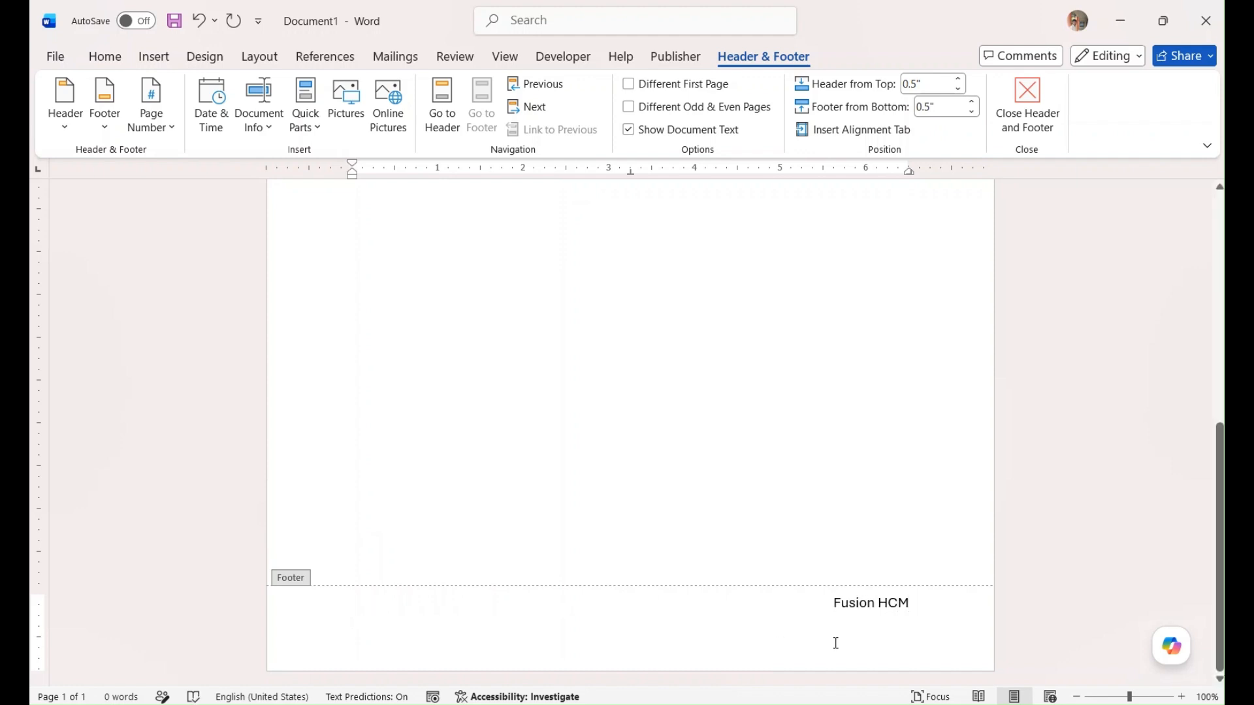
pyautogui.press('Return')
pyautogui.hotkey('ctrl', 'z')
pyautogui.click(932, 613)
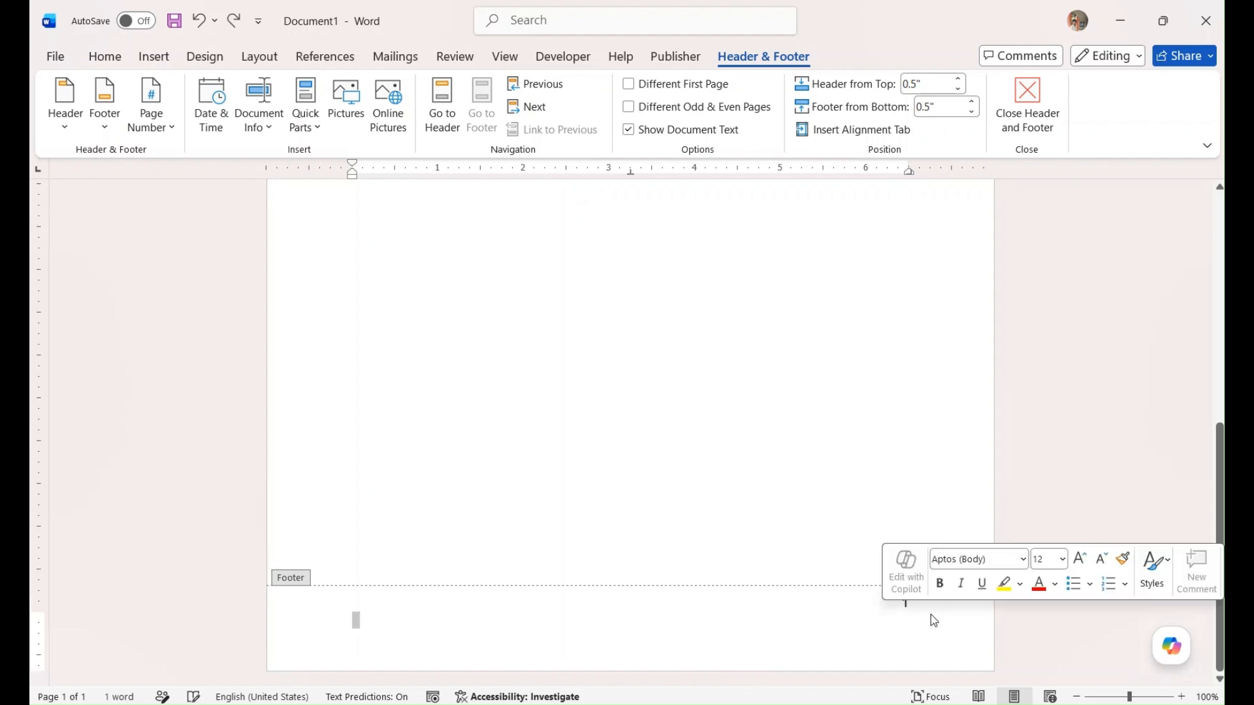
# Enter "Fusion HCM" on the empty left-aligned footer line below the page number
pyautogui.click(357, 624)
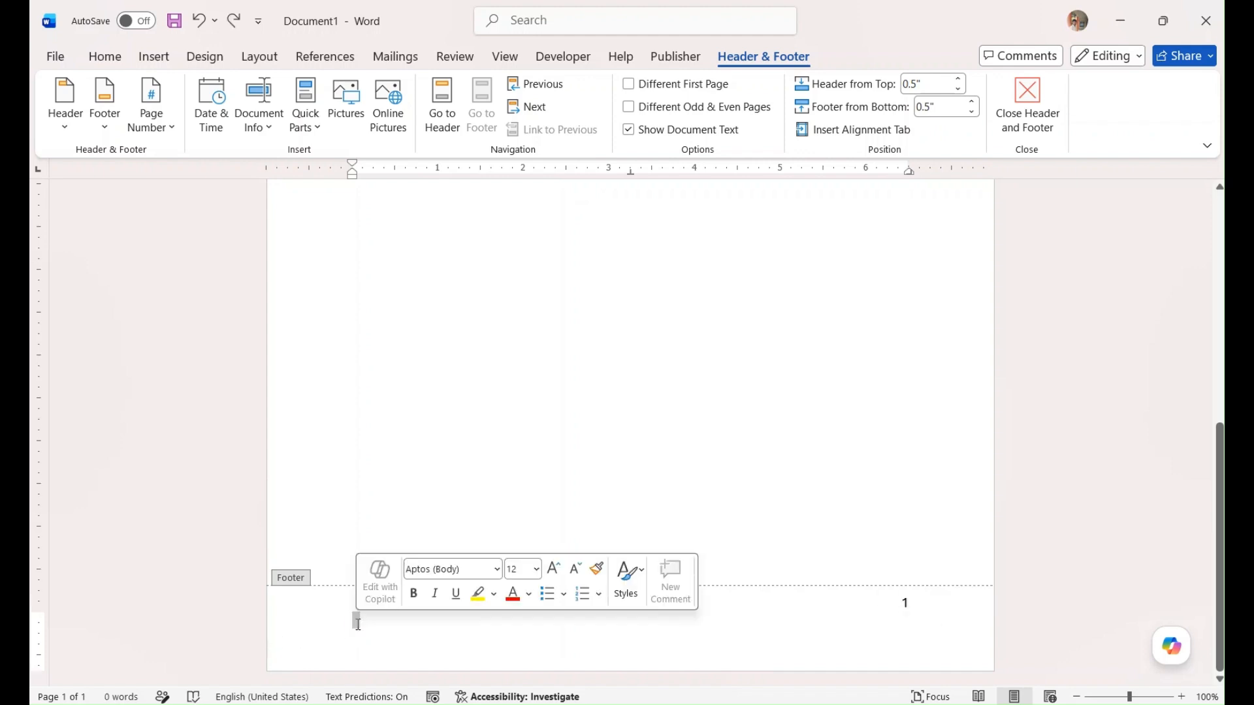
pyautogui.click(358, 624)
pyautogui.hotkey('ctrl', 'd')
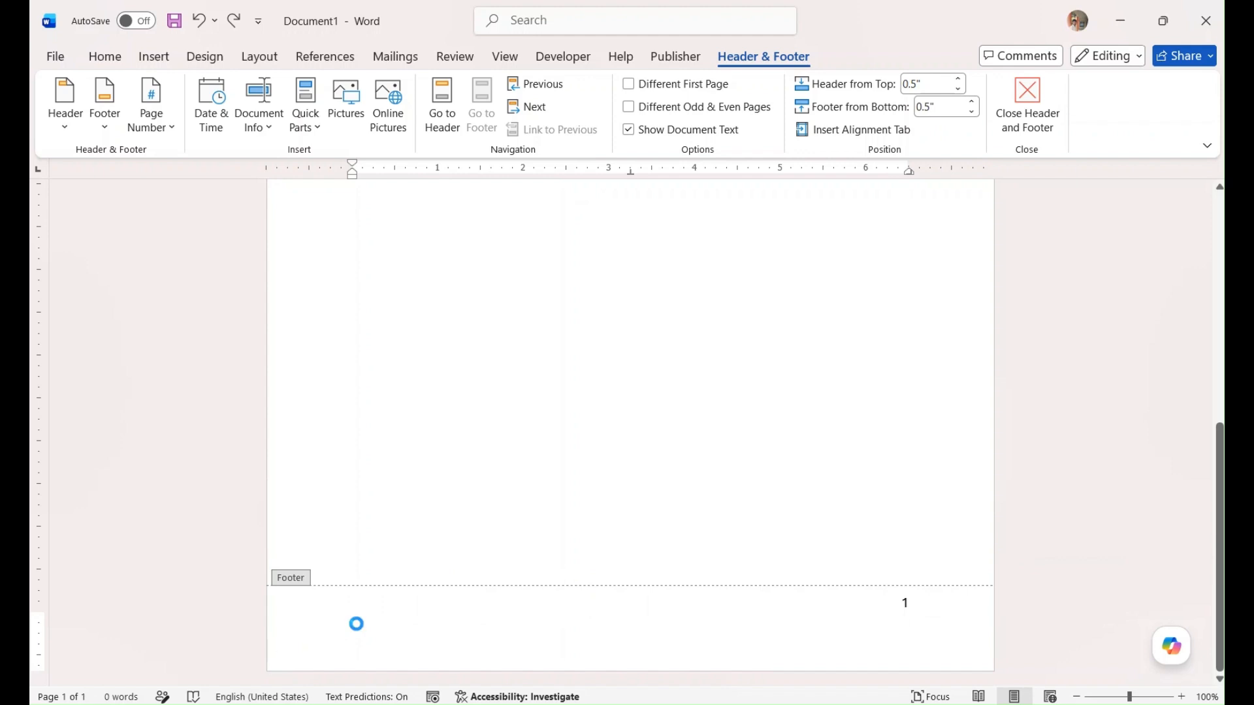
pyautogui.press('Escape')
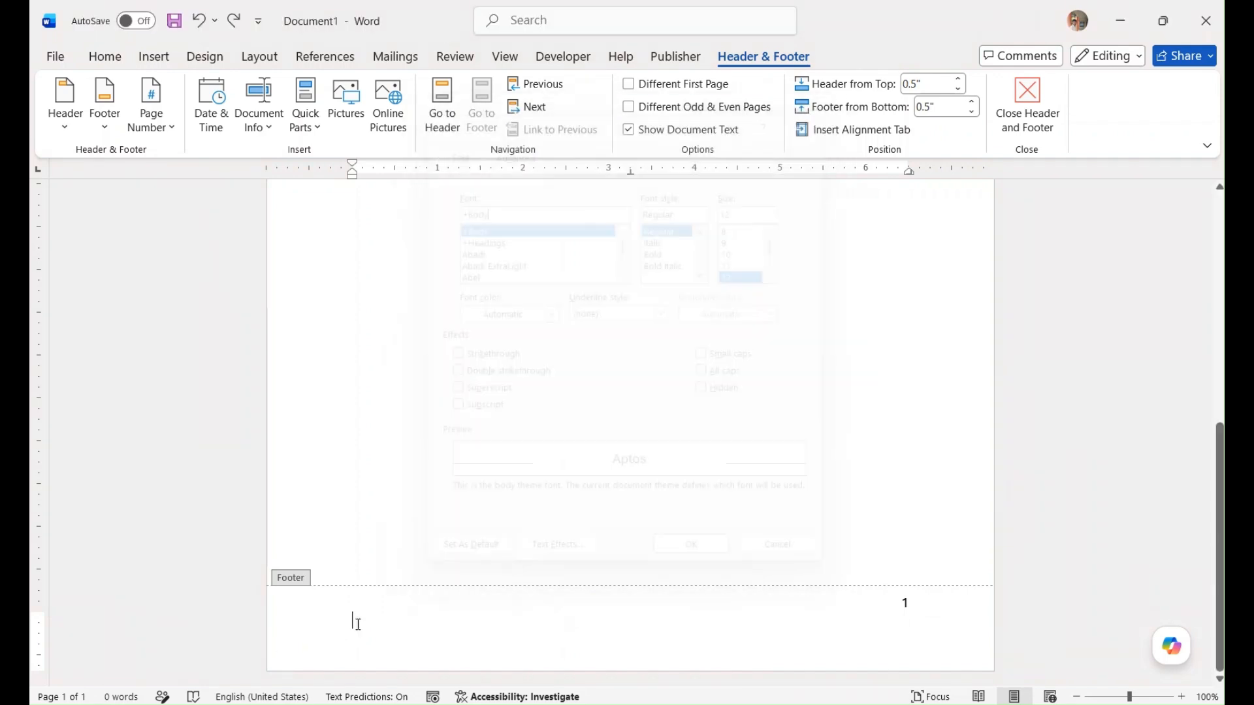
pyautogui.write('Fus')
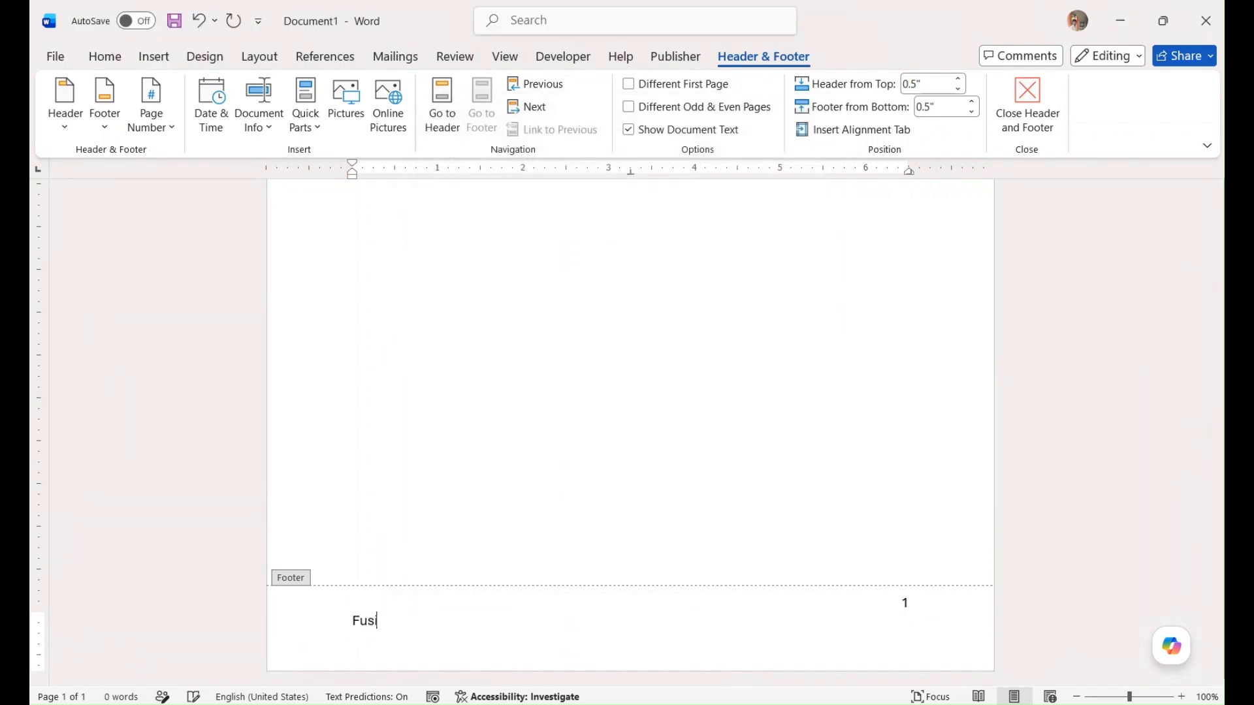
pyautogui.write('ion HCM')
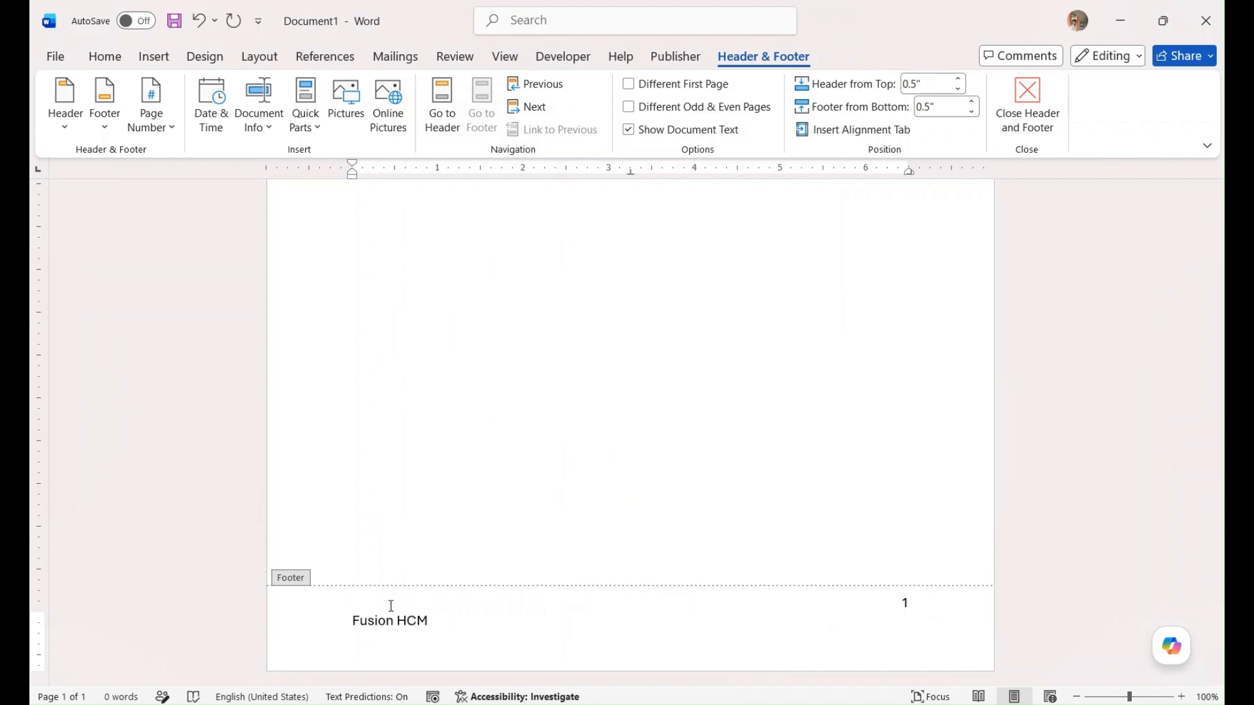
pyautogui.scroll(1, 506, 508)
pyautogui.scroll(7, 507, 508)
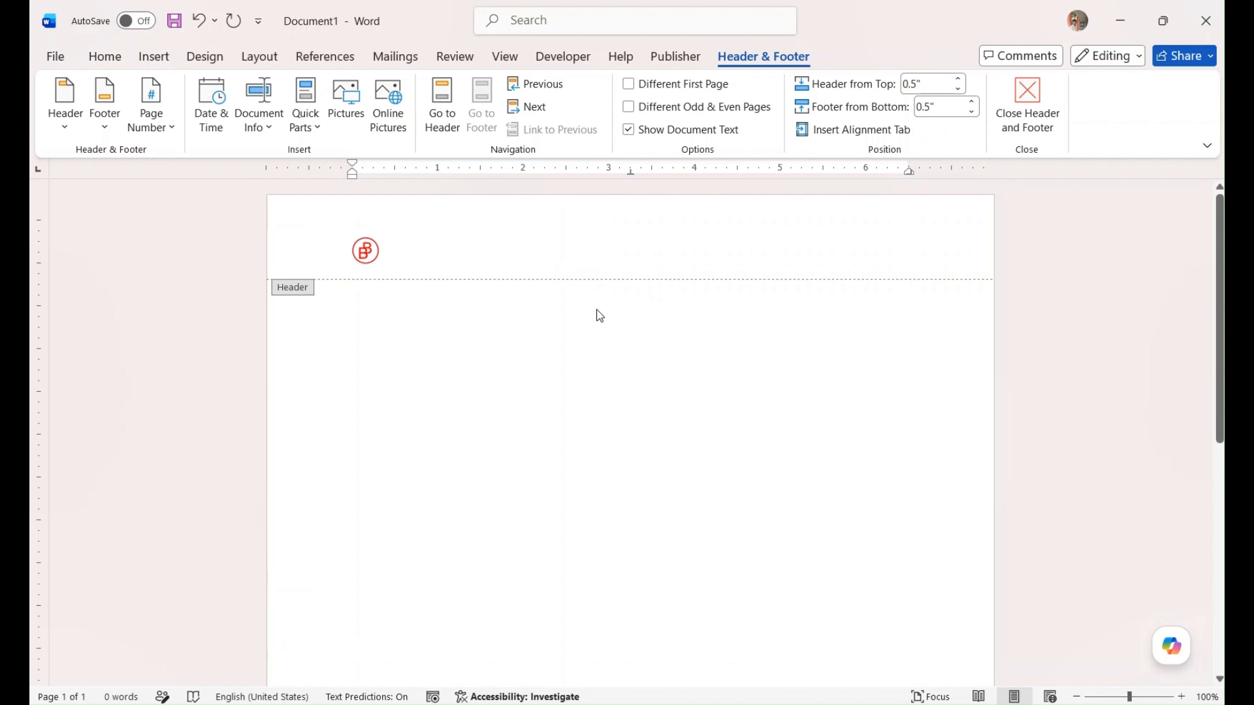
pyautogui.scroll(-2, 630, 393)
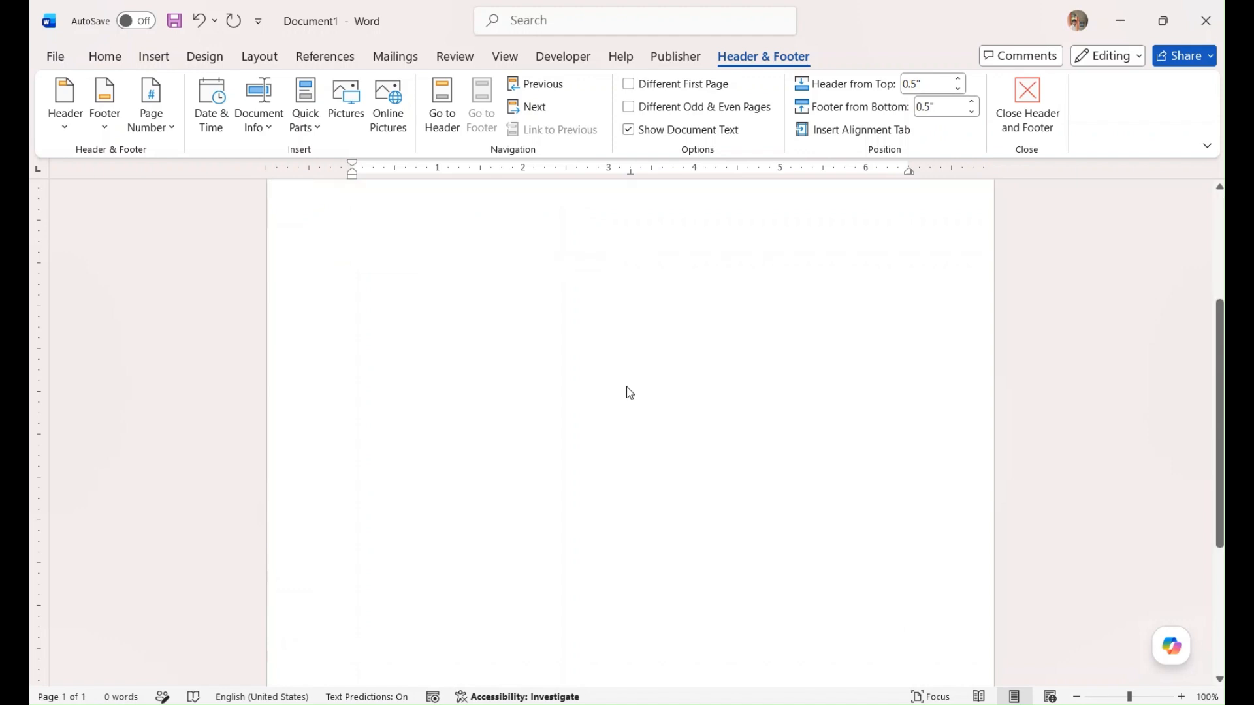
pyautogui.scroll(-5, 630, 393)
pyautogui.scroll(5, 630, 393)
pyautogui.scroll(2, 630, 393)
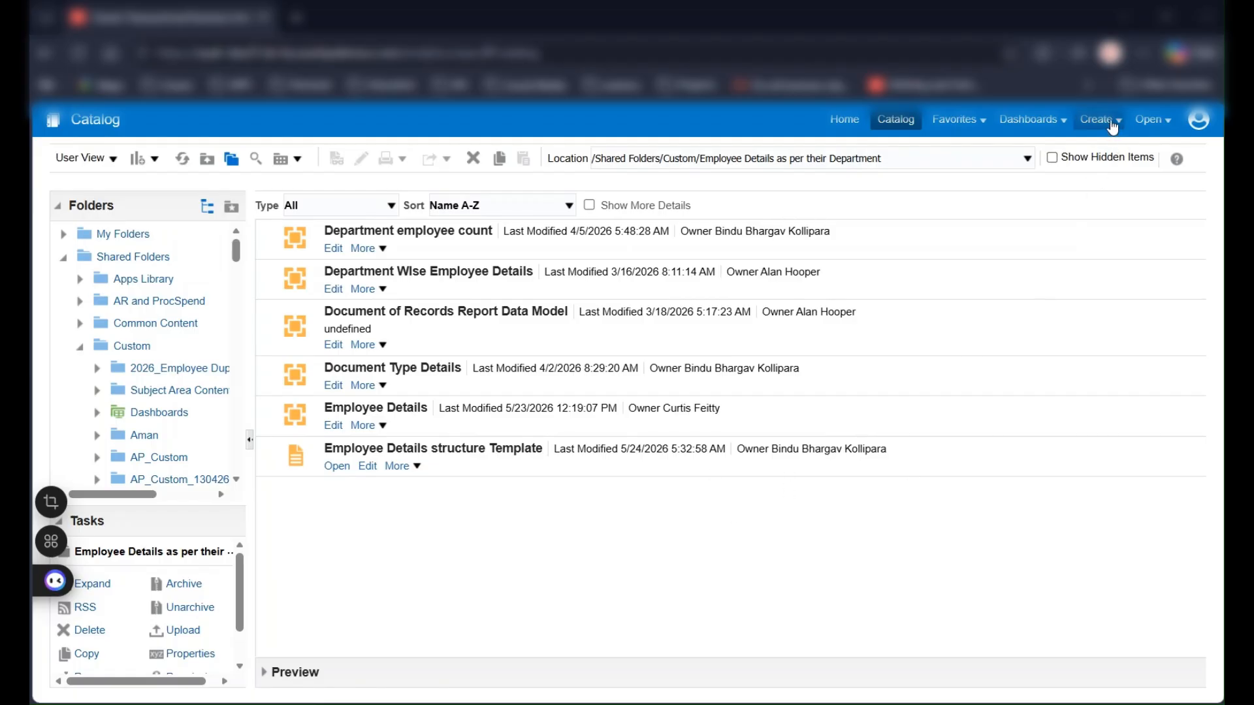
# In the Oracle BI Publisher catalog, create a style template and upload Style Templates.rtf to it with the English locale
pyautogui.click(1110, 120)
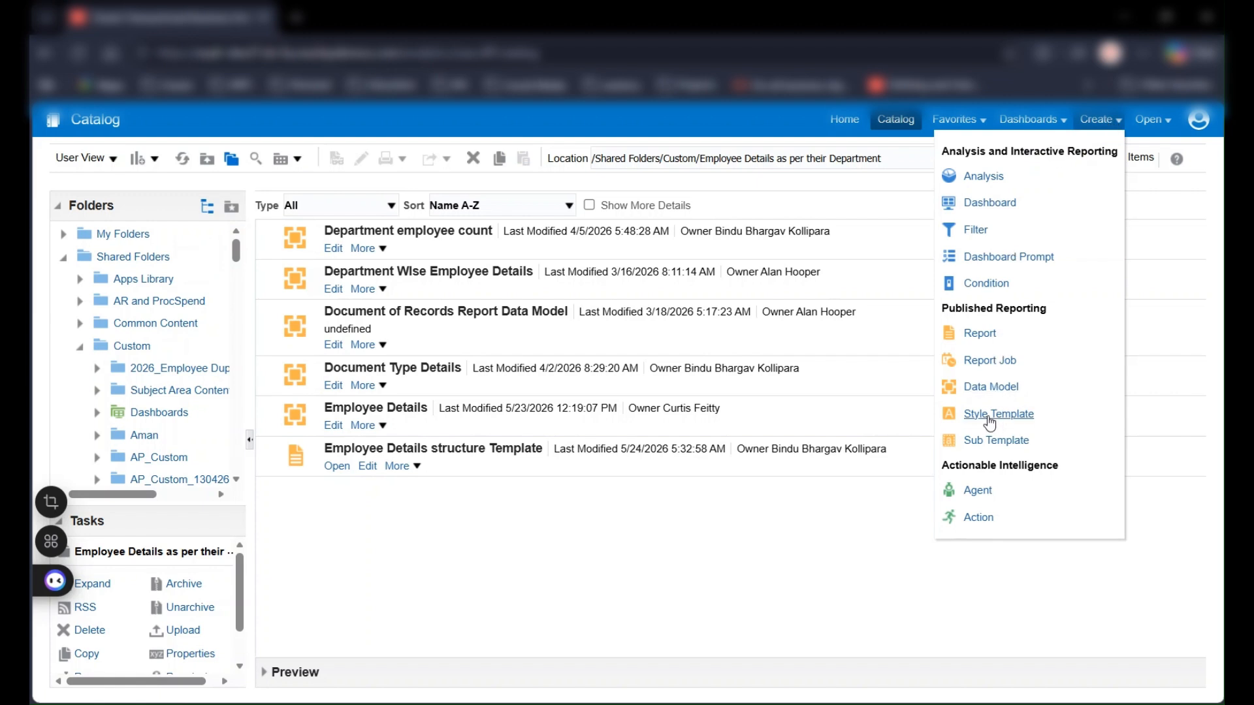
pyautogui.click(990, 423)
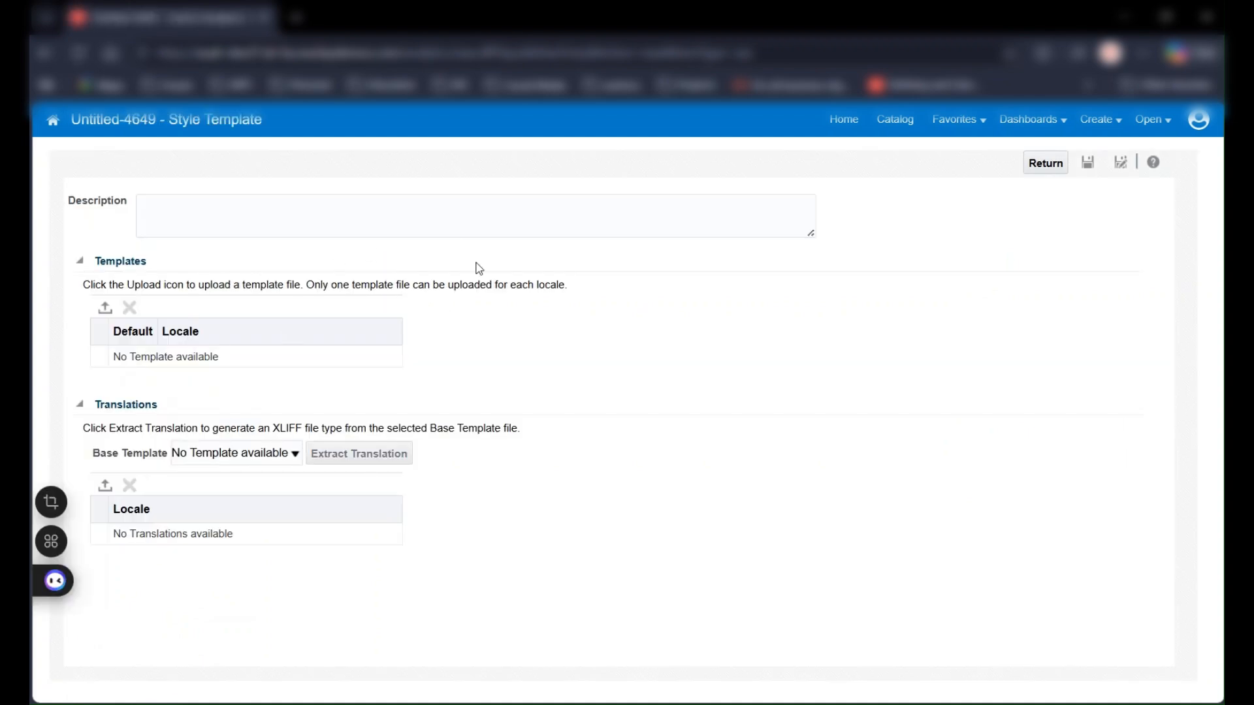
pyautogui.click(105, 309)
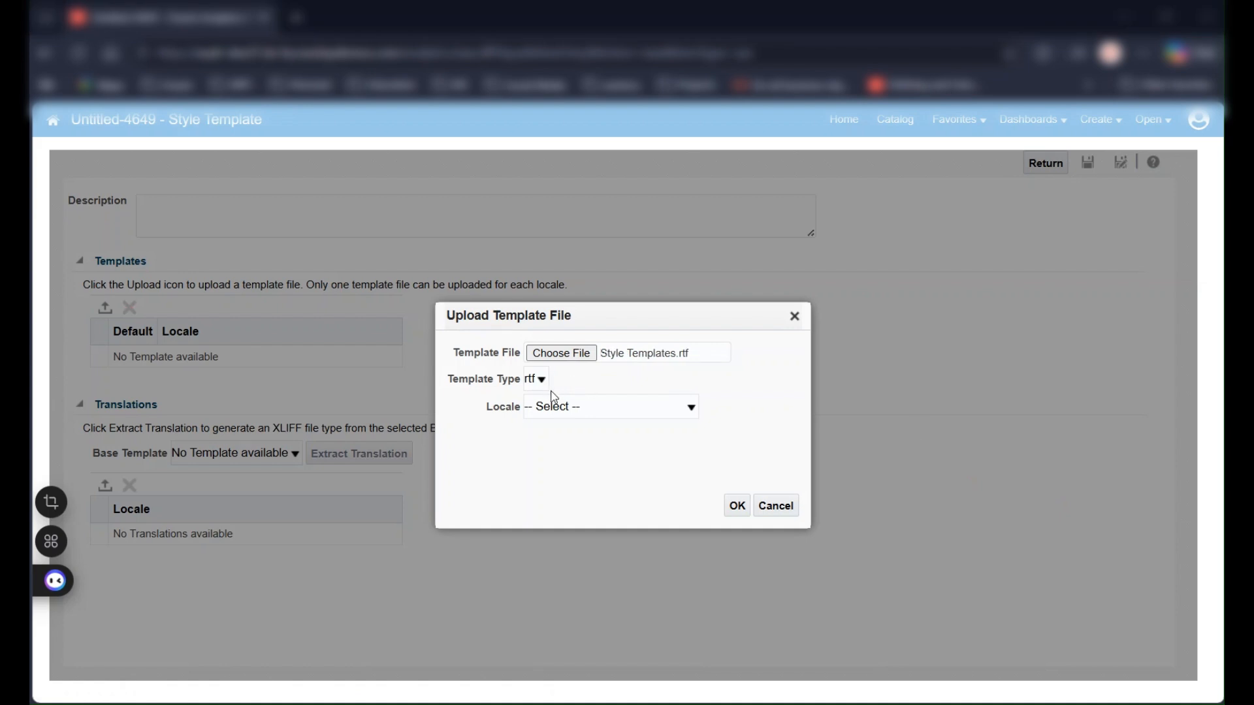
pyautogui.click(563, 408)
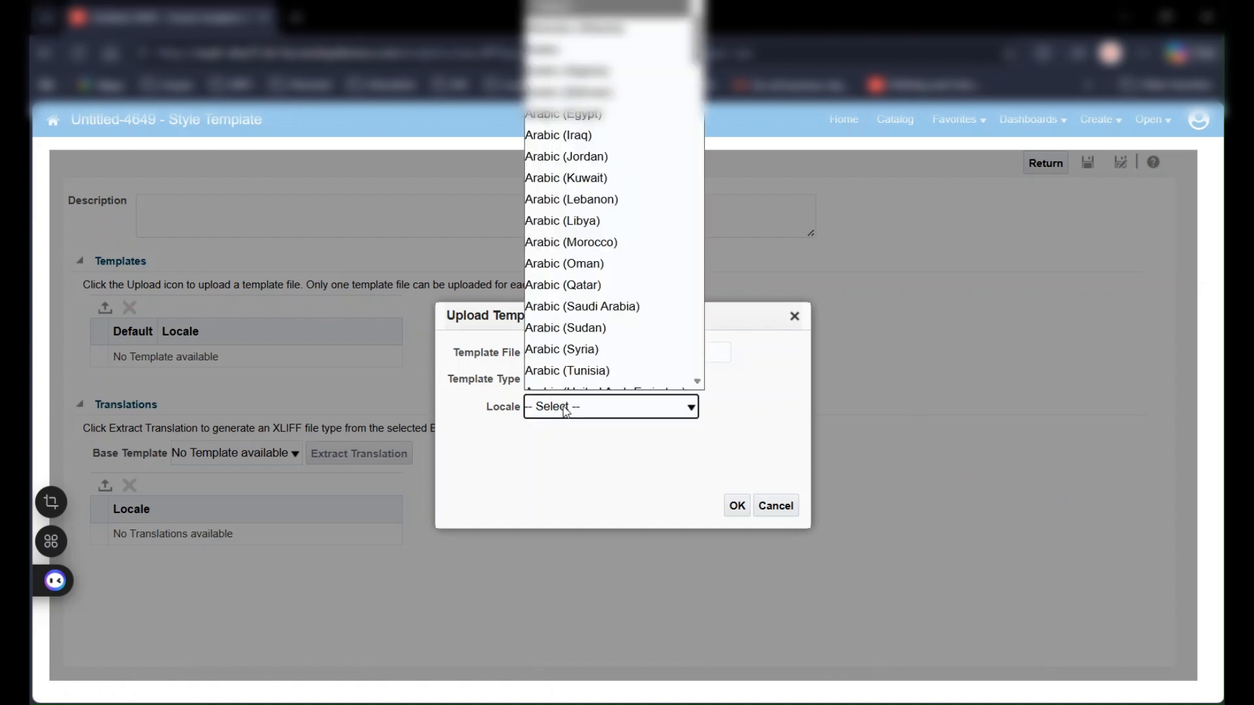
pyautogui.press('e')
pyautogui.click(562, 408)
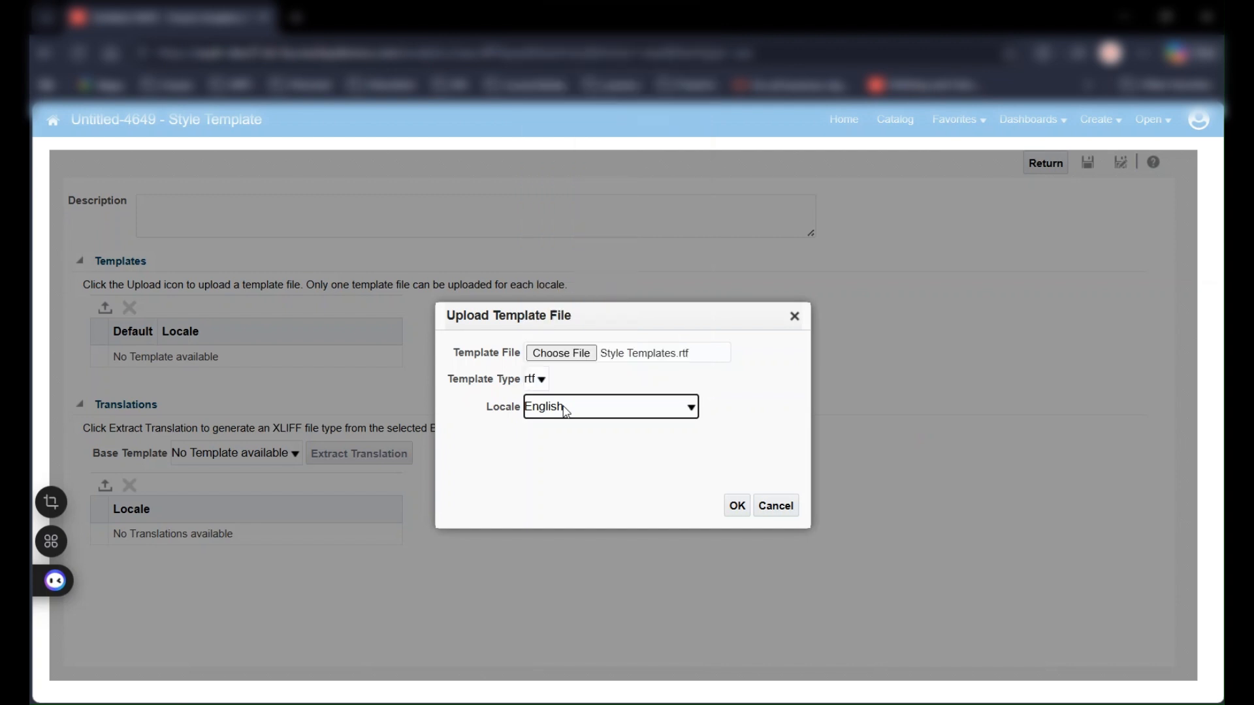
pyautogui.click(736, 511)
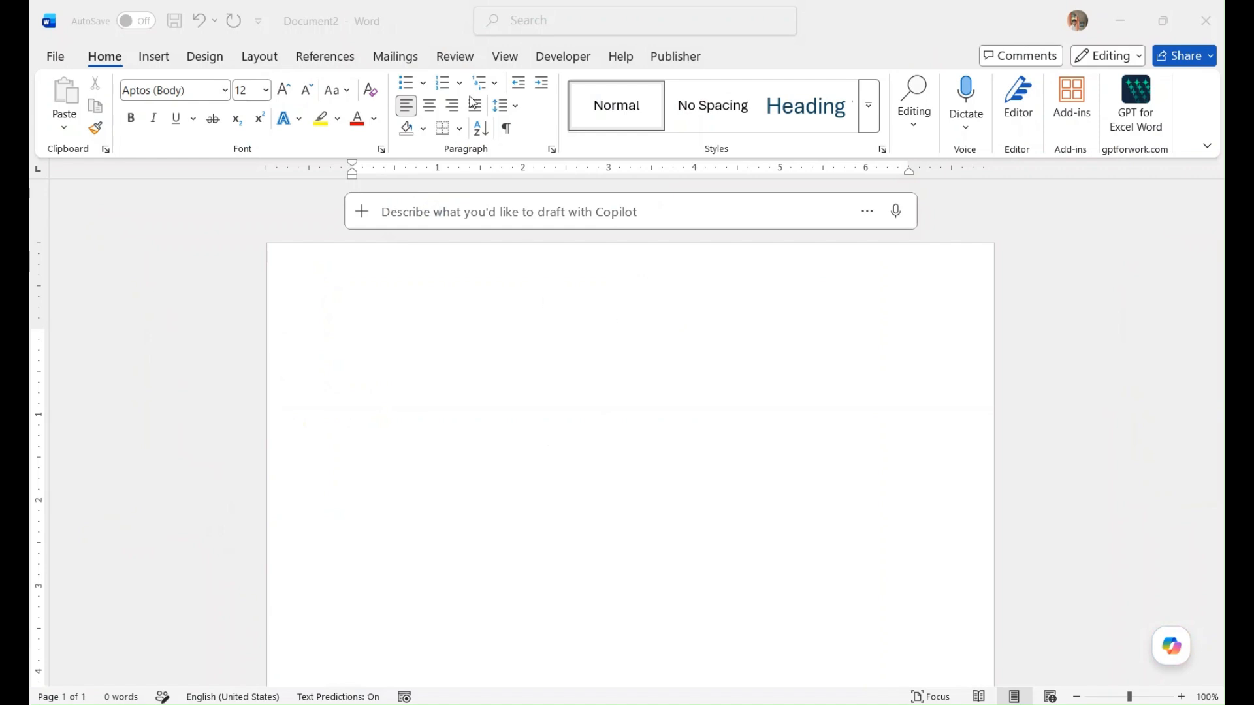
# Set the blank Word document's page to landscape orientation with A3 paper size
pyautogui.click(671, 60)
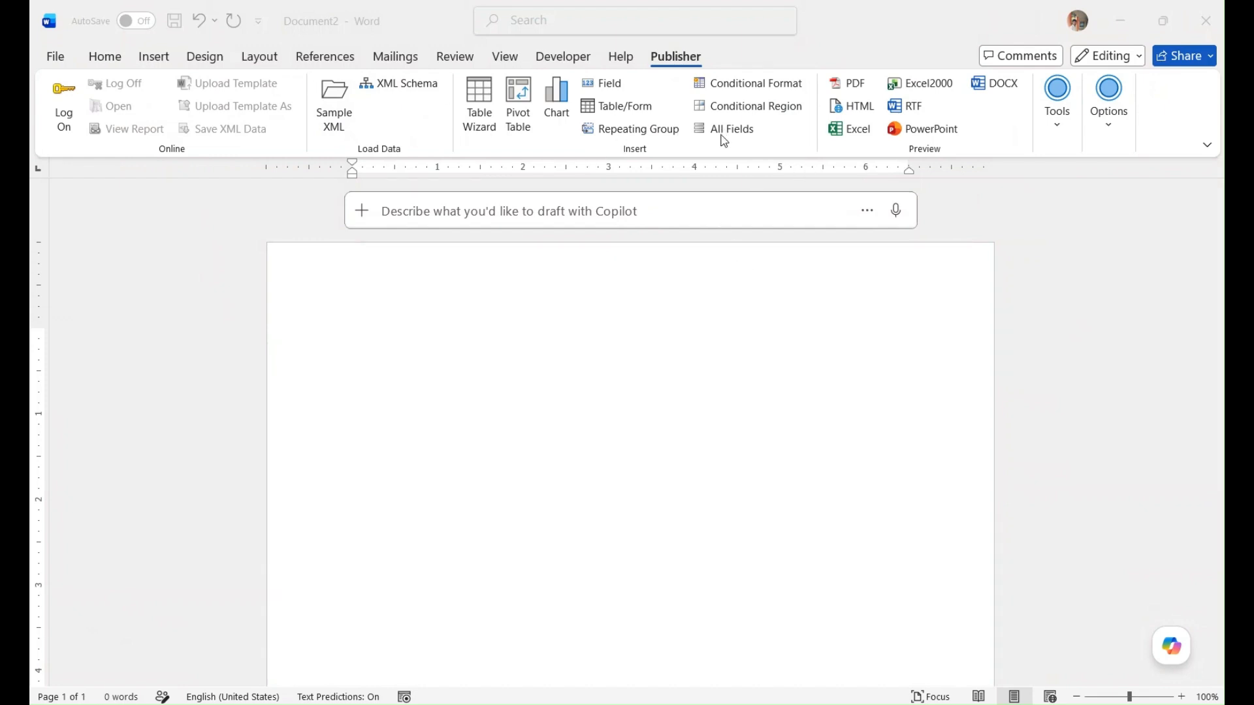
pyautogui.click(252, 58)
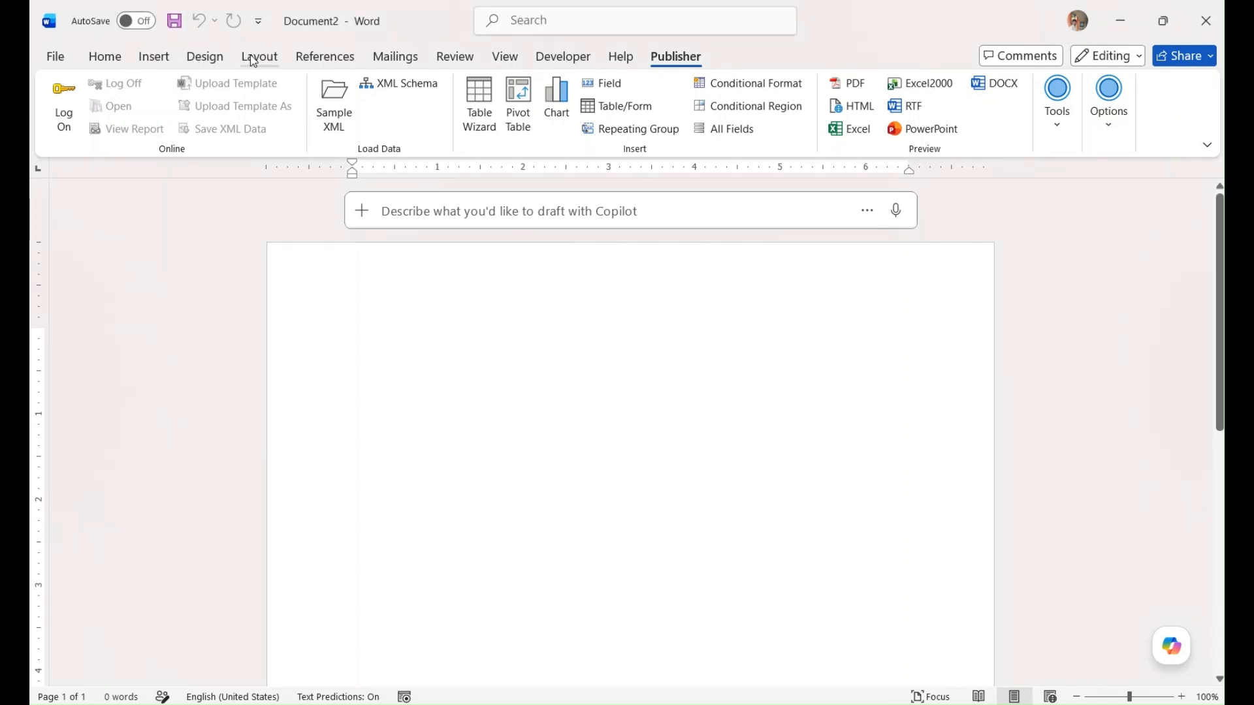
pyautogui.click(253, 59)
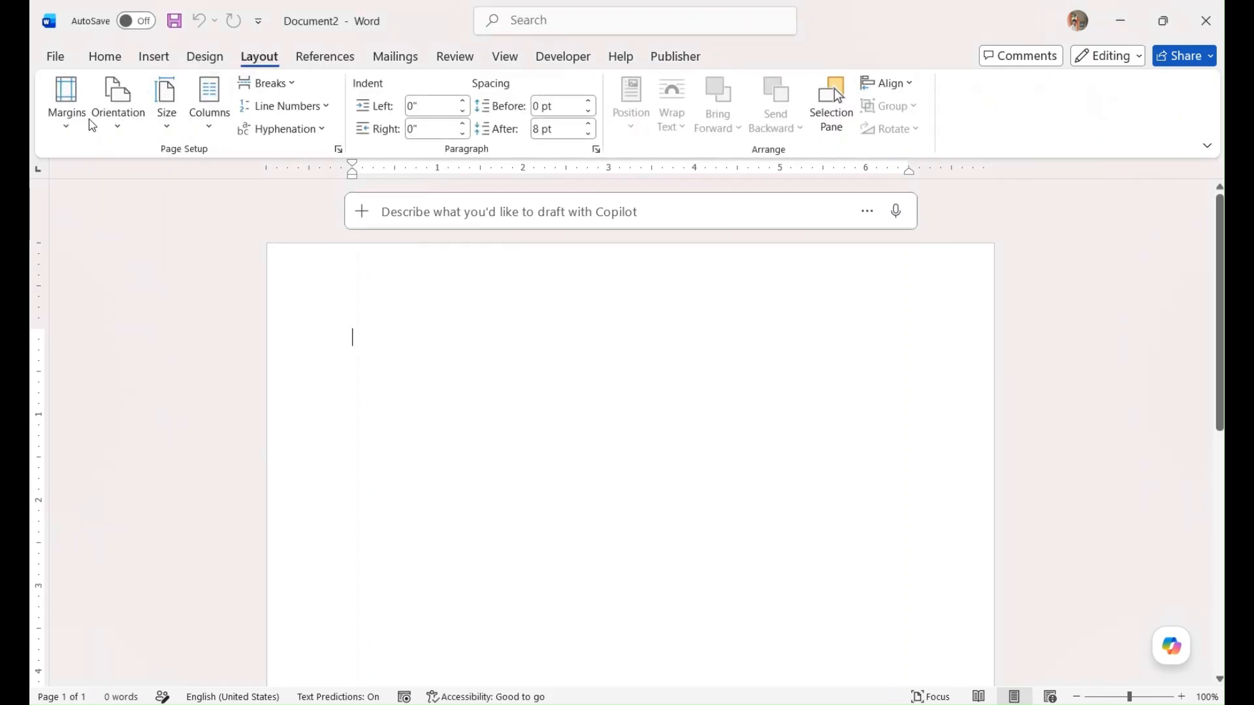
pyautogui.click(110, 118)
pyautogui.click(144, 216)
pyautogui.click(168, 117)
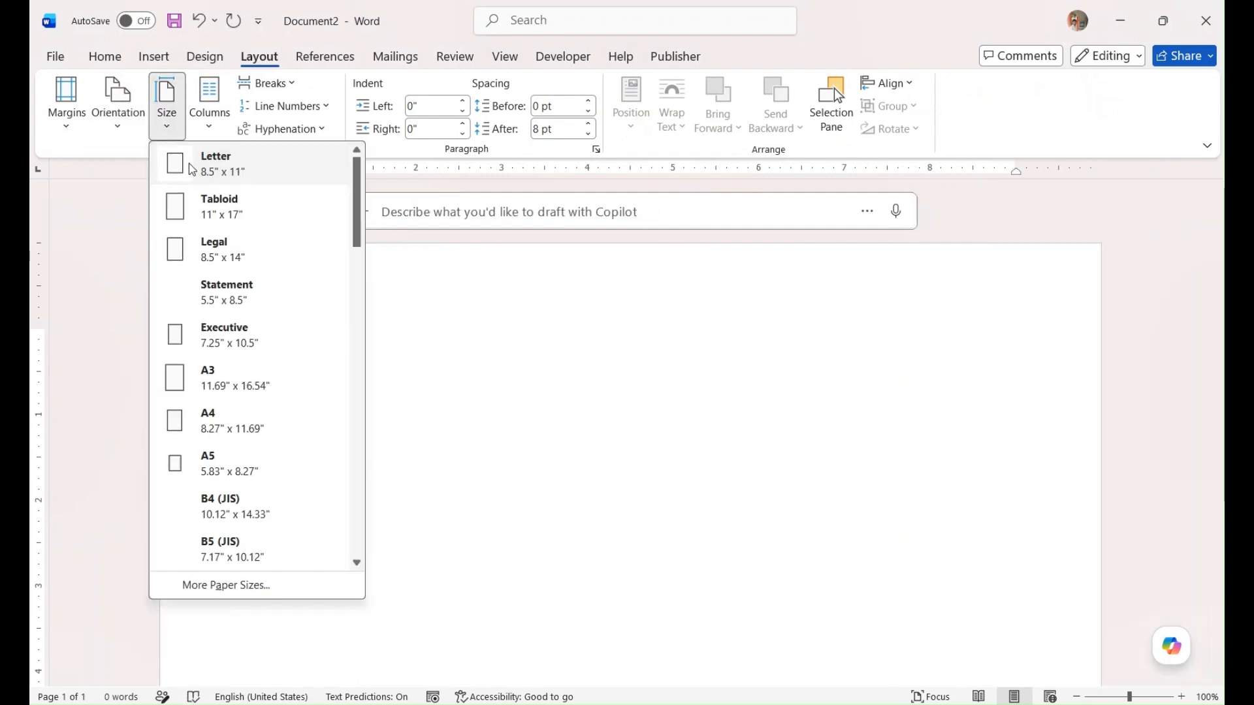
pyautogui.click(235, 378)
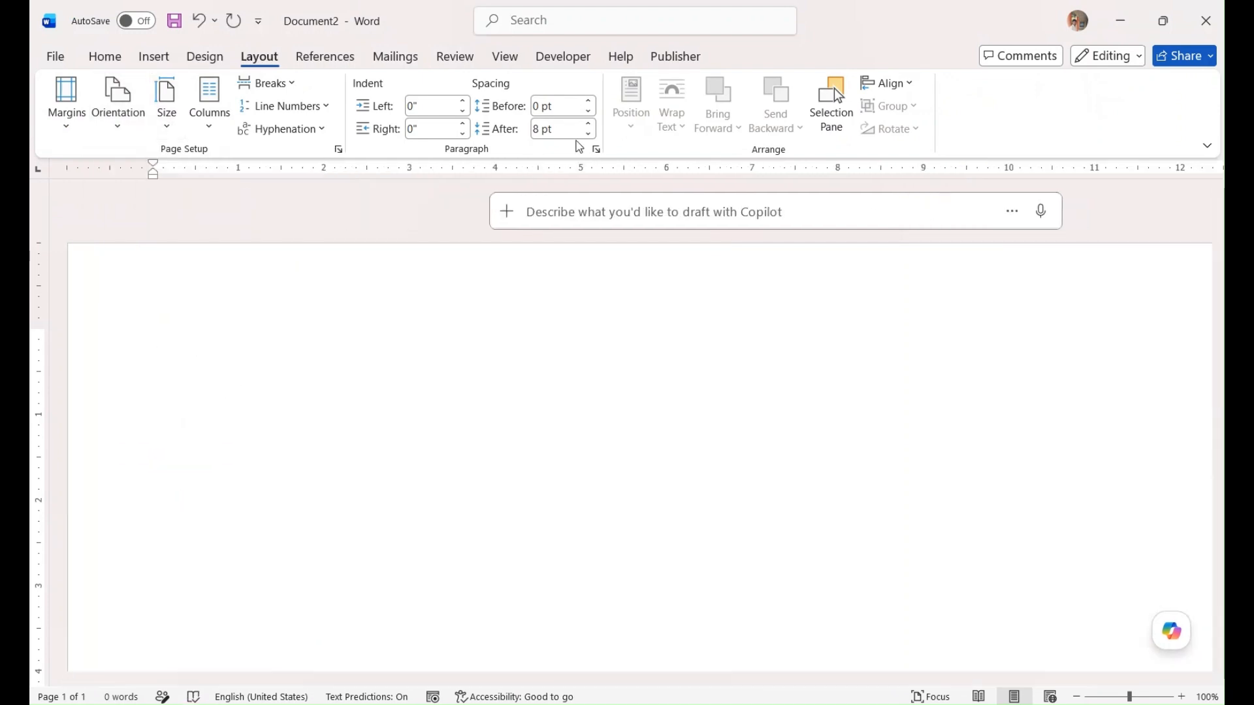
# Insert all data fields as a table and delete the duplicate table below it
pyautogui.click(675, 56)
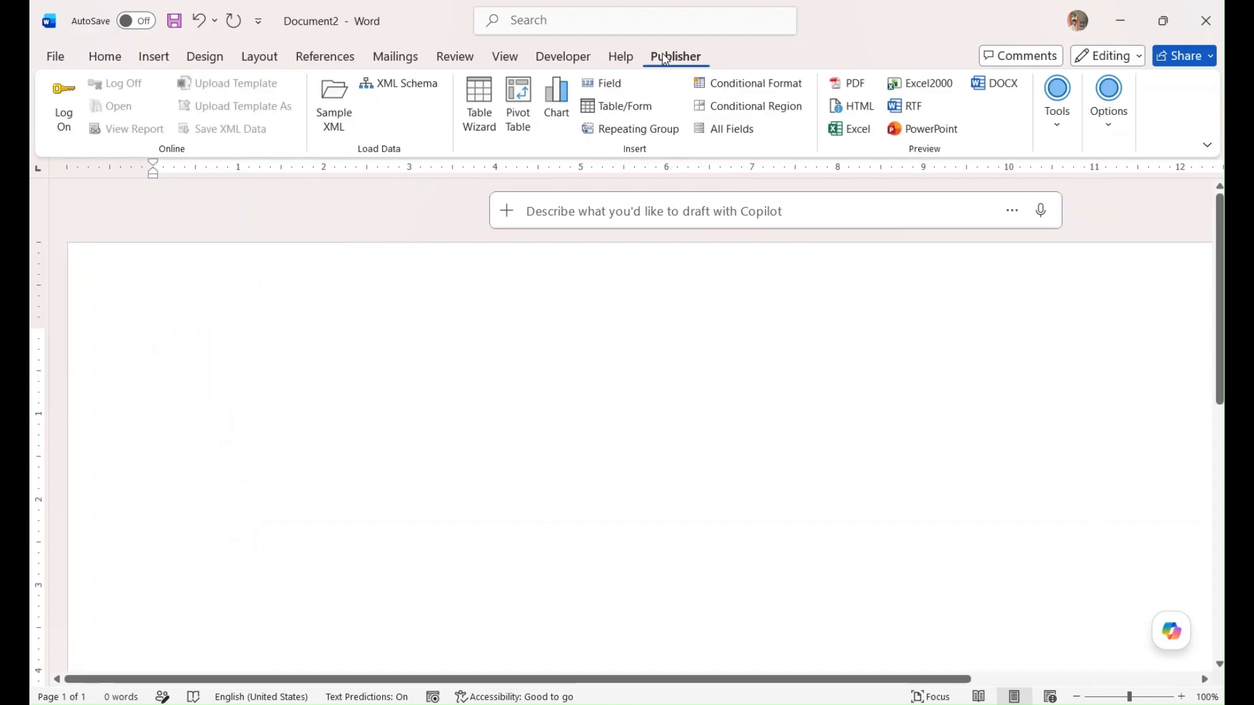
pyautogui.click(728, 129)
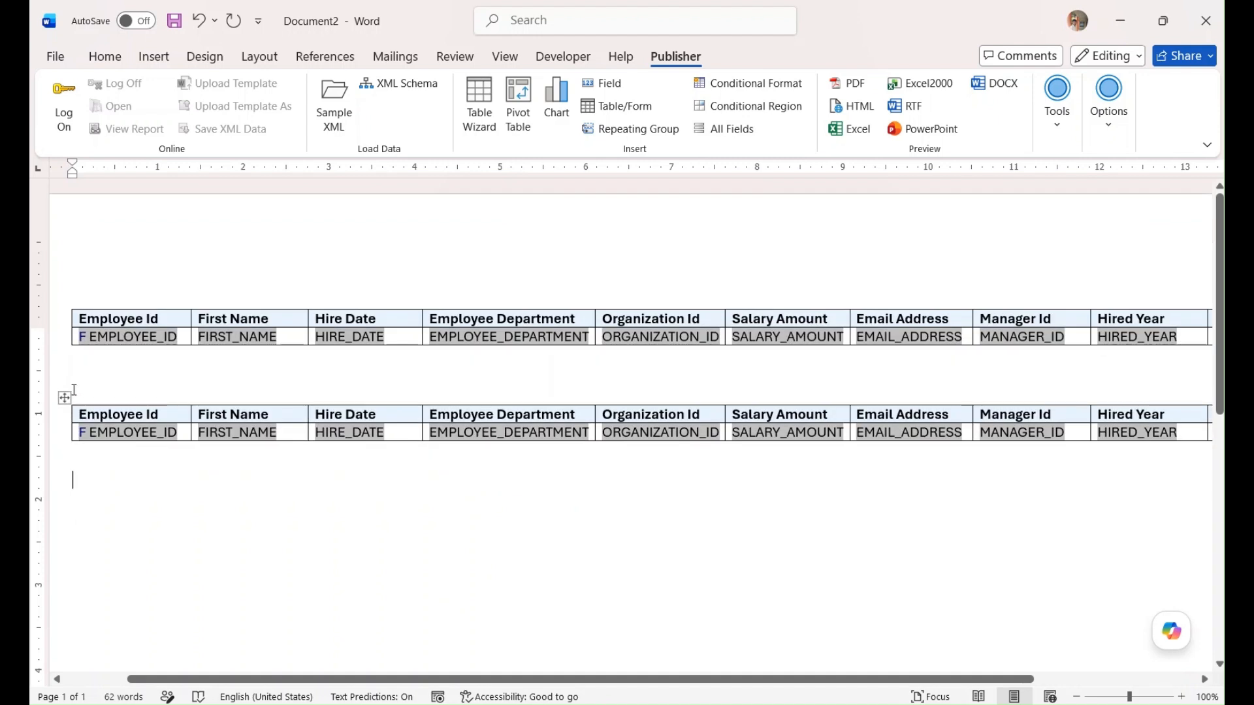
pyautogui.click(61, 402)
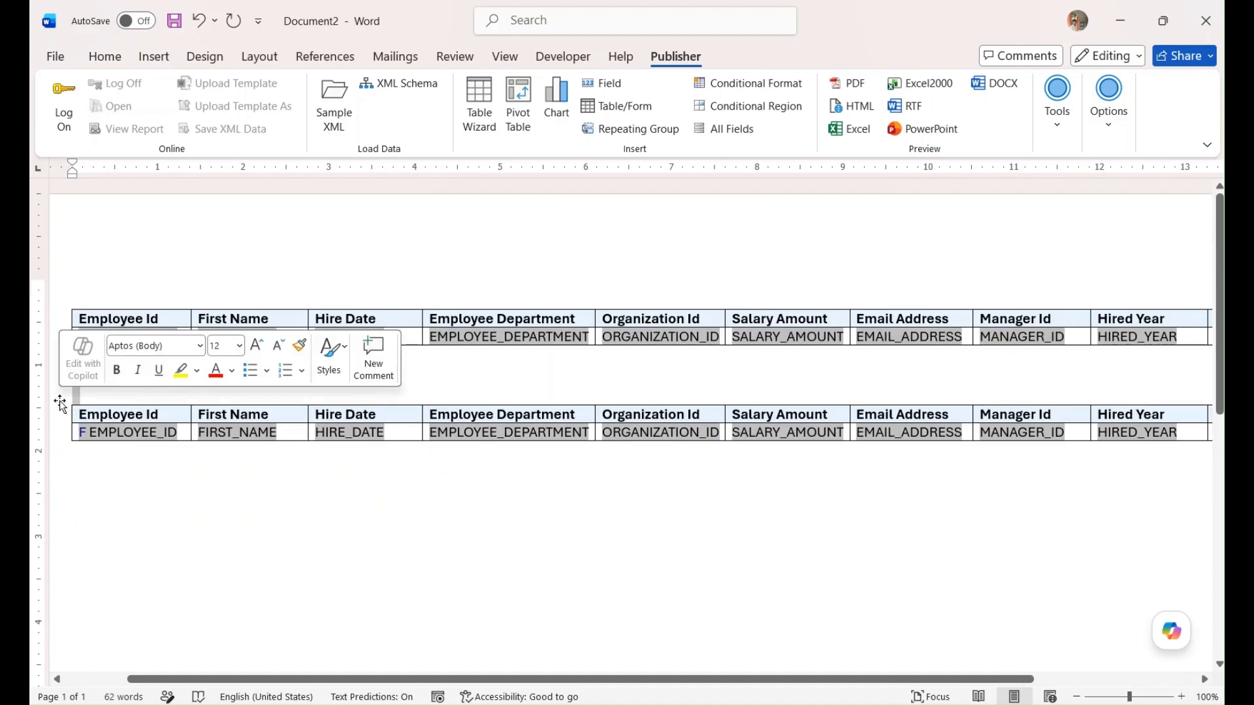
pyautogui.moveTo(61, 402); pyautogui.dragTo(65, 370)
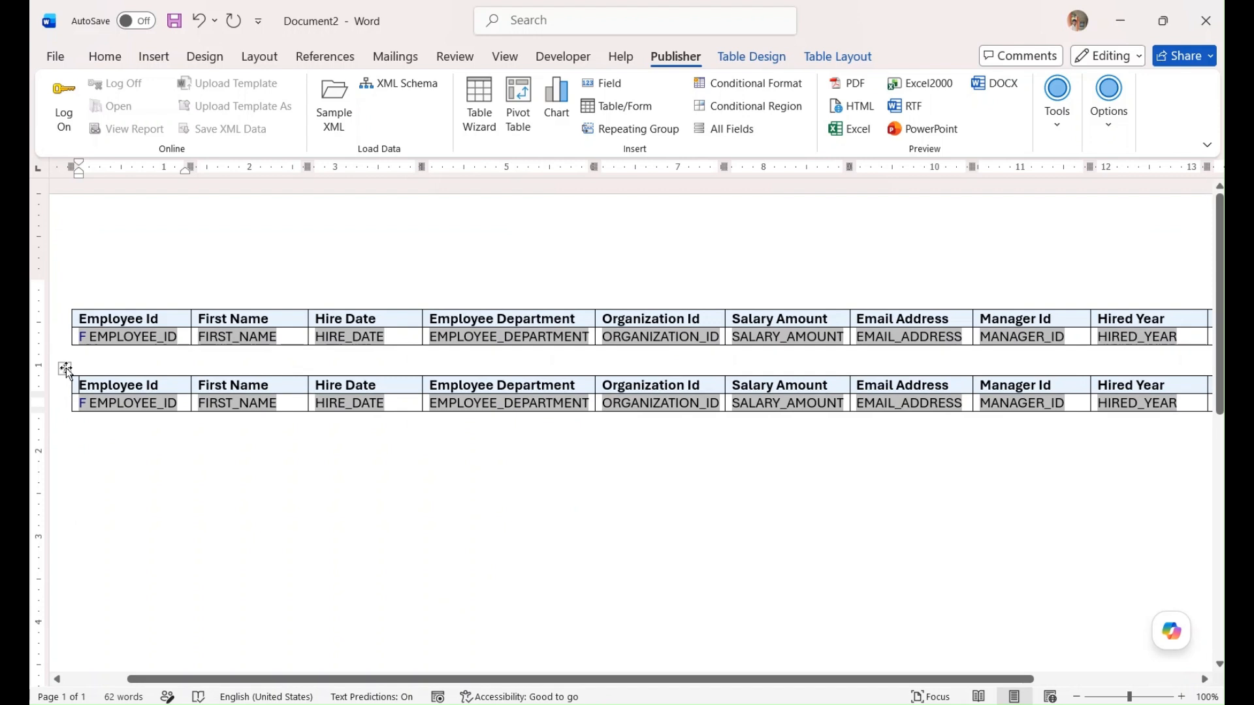
pyautogui.click(65, 370)
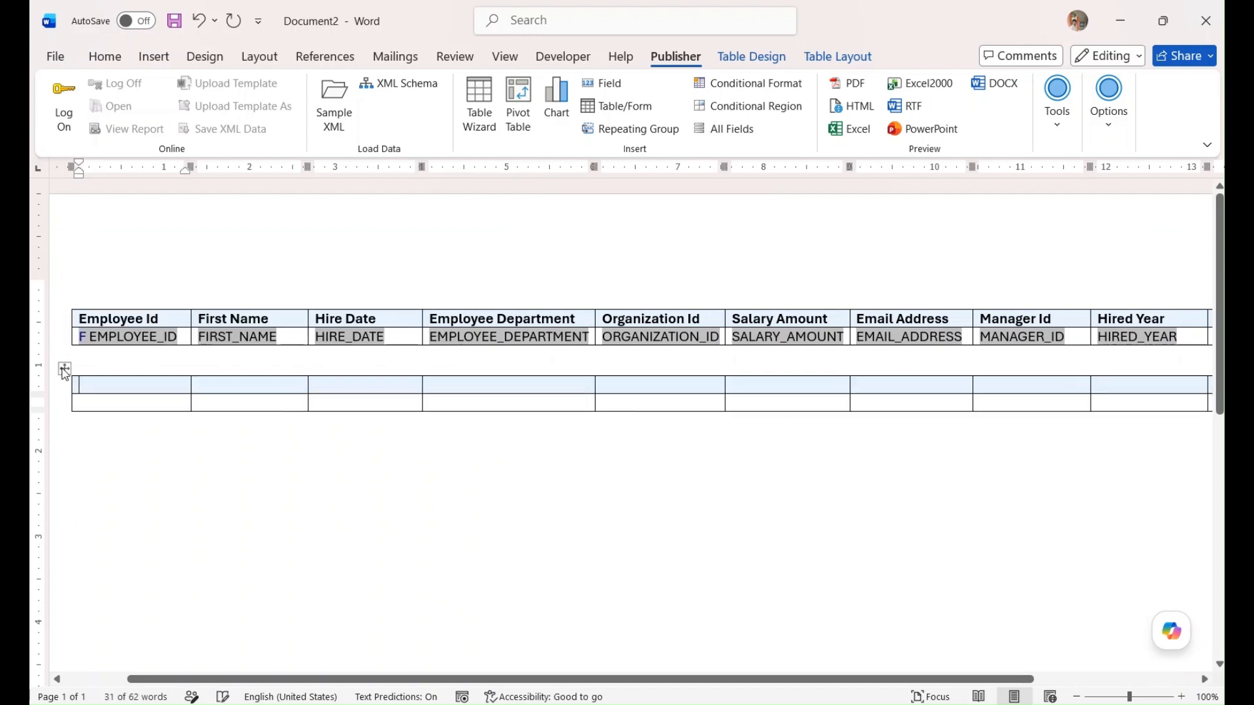
pyautogui.rightClick(65, 370)
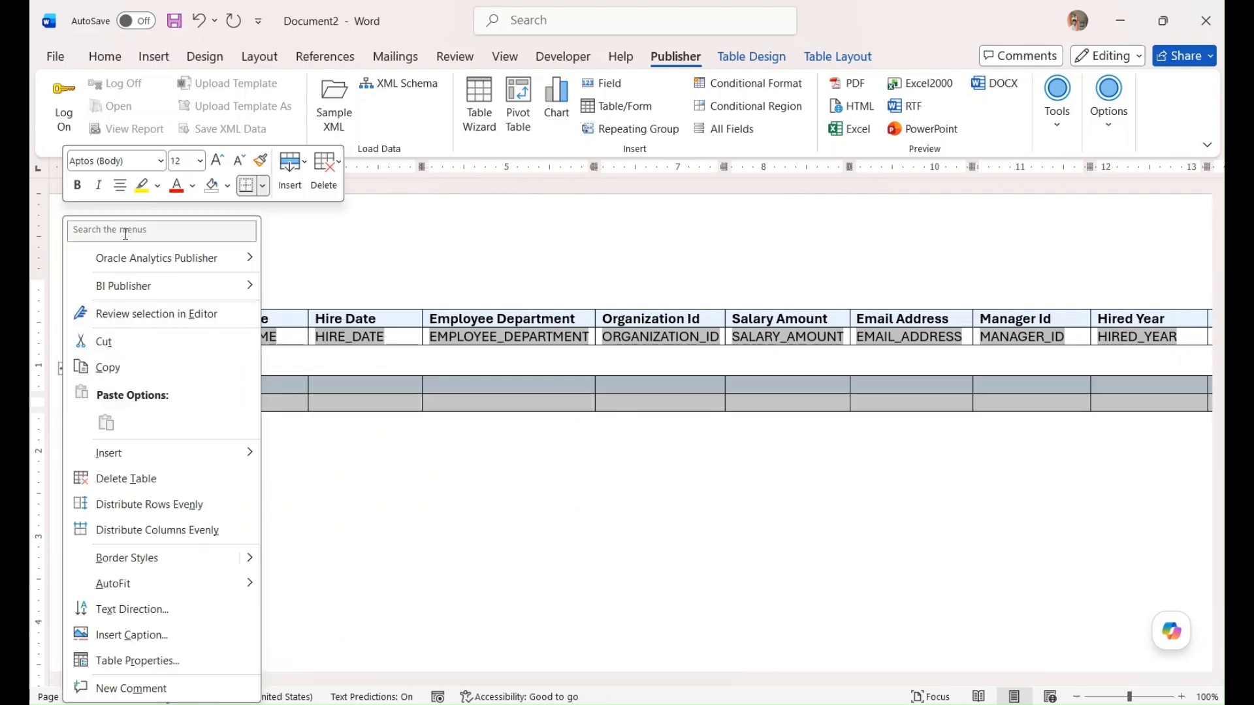
pyautogui.click(147, 484)
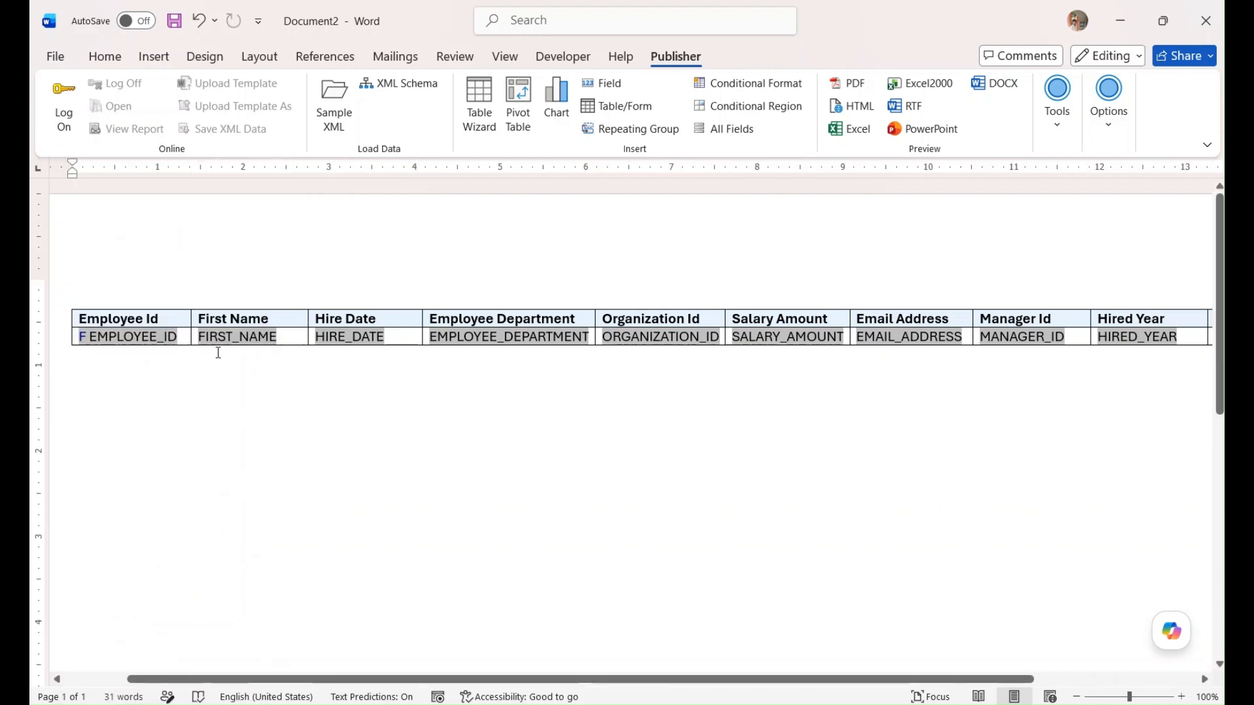
# Save the document containing the employee field table as Main Template for Style.rtf
pyautogui.moveTo(602, 679); pyautogui.dragTo(481, 690)
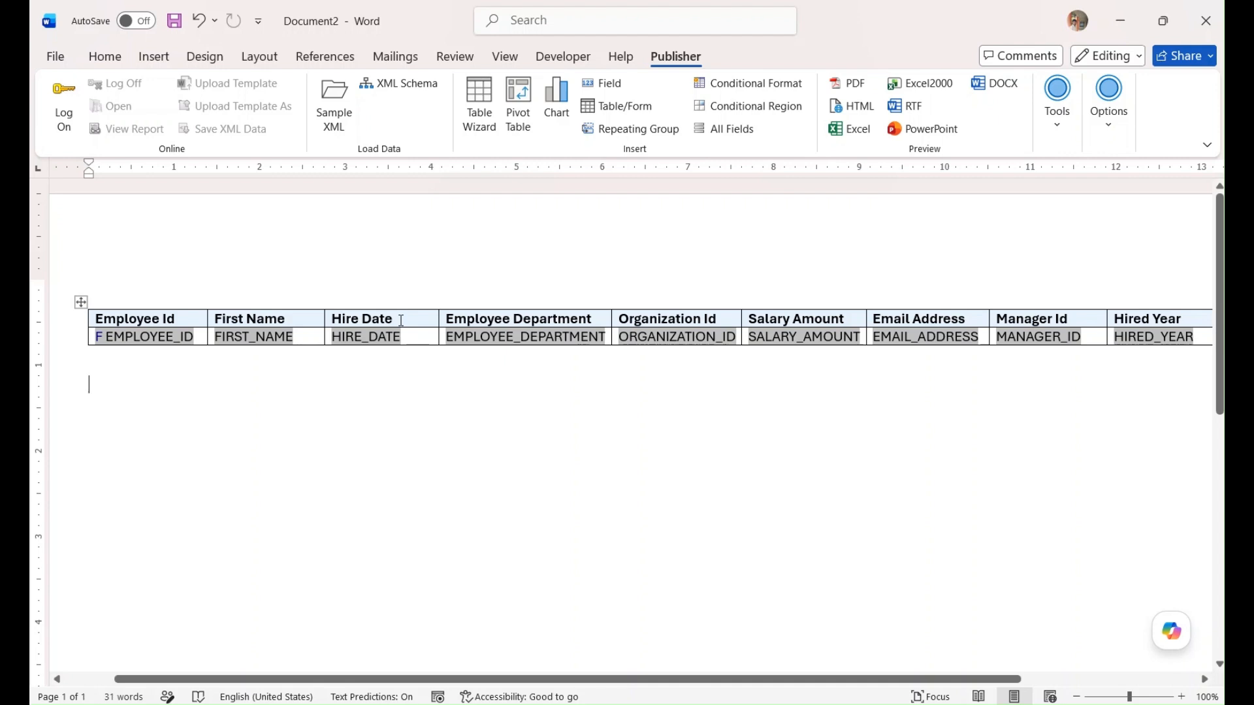
pyautogui.press('Return')
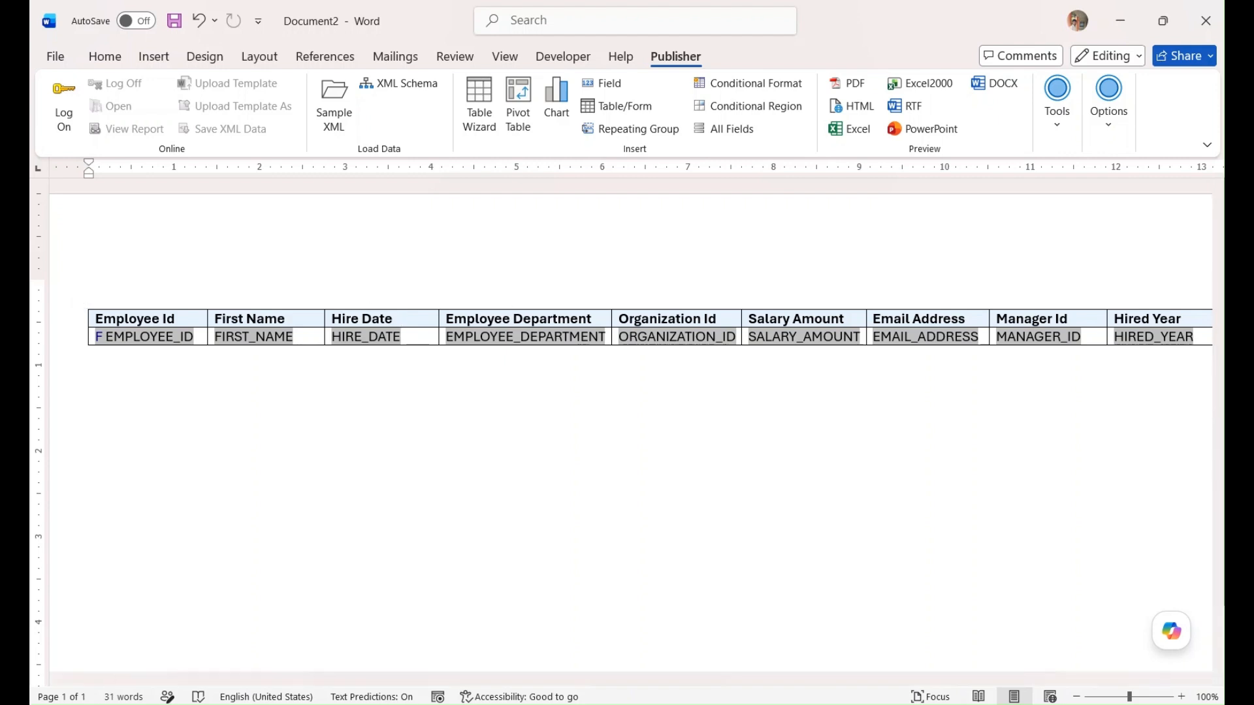
pyautogui.hotkey('ctrl', 's')
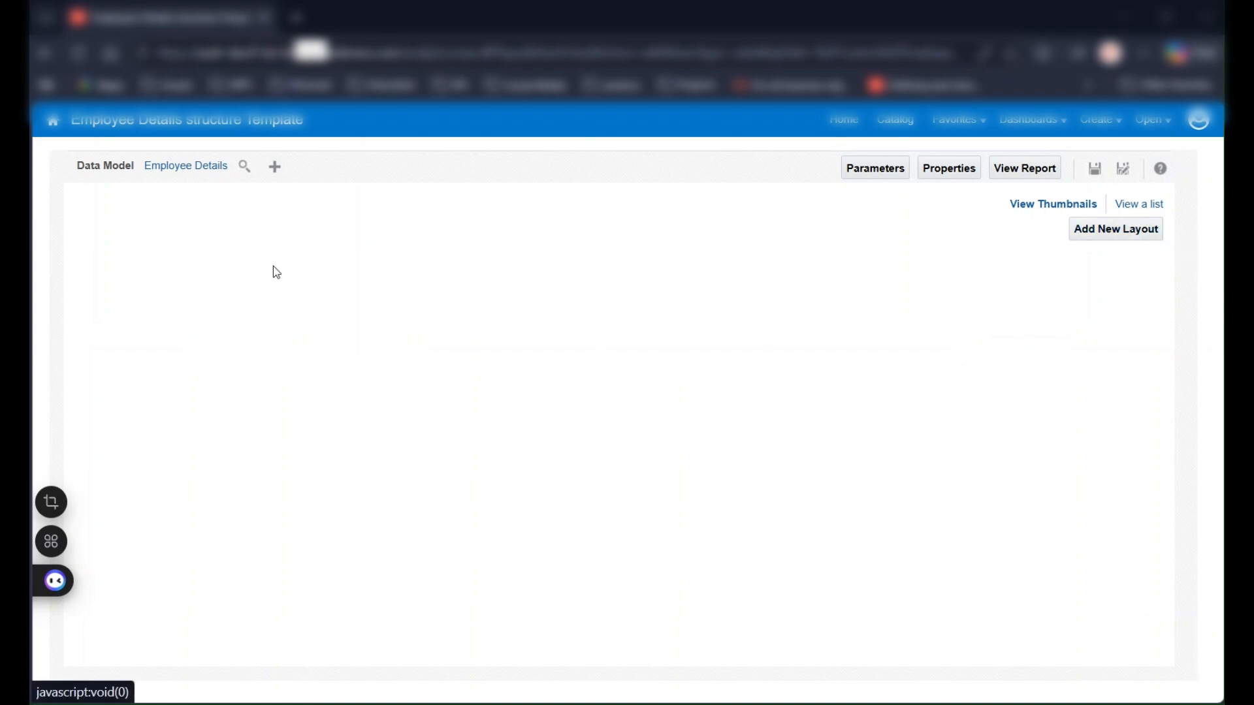
# In the BI Publisher report Employee Details structure Template, upload Main Template for Style.rtf as an English RTF Template layout named Style
pyautogui.click(1088, 237)
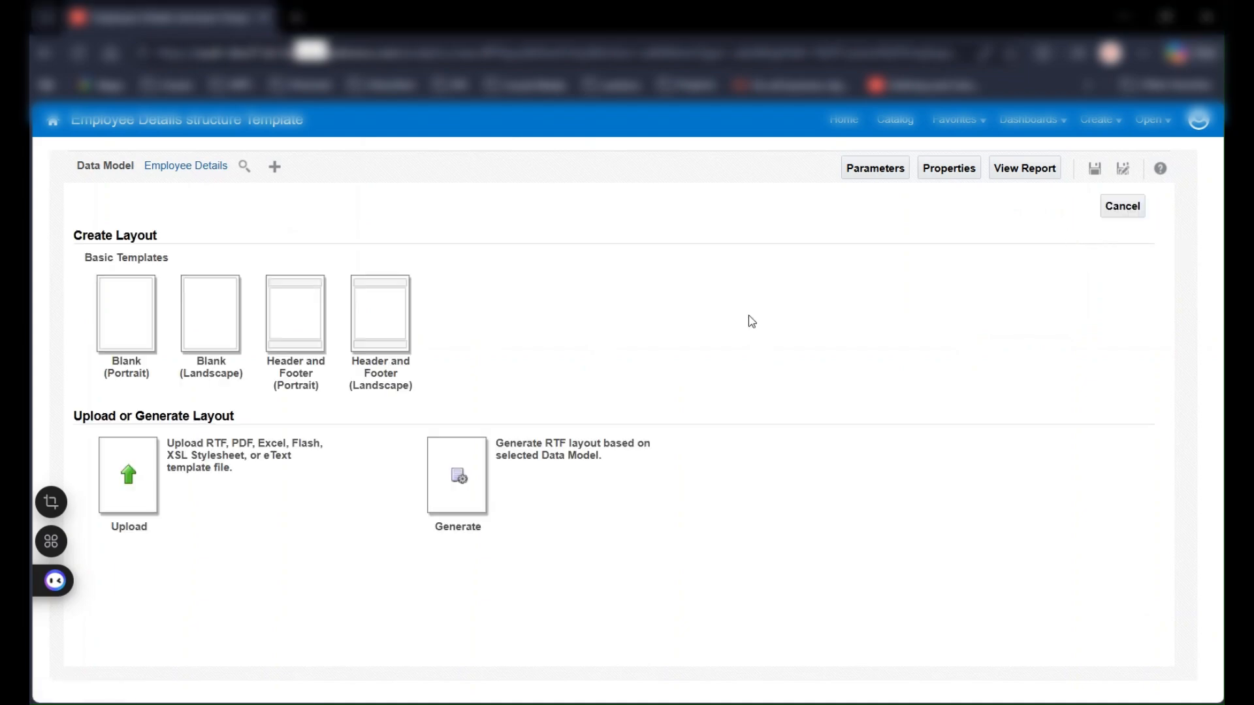
pyautogui.click(133, 483)
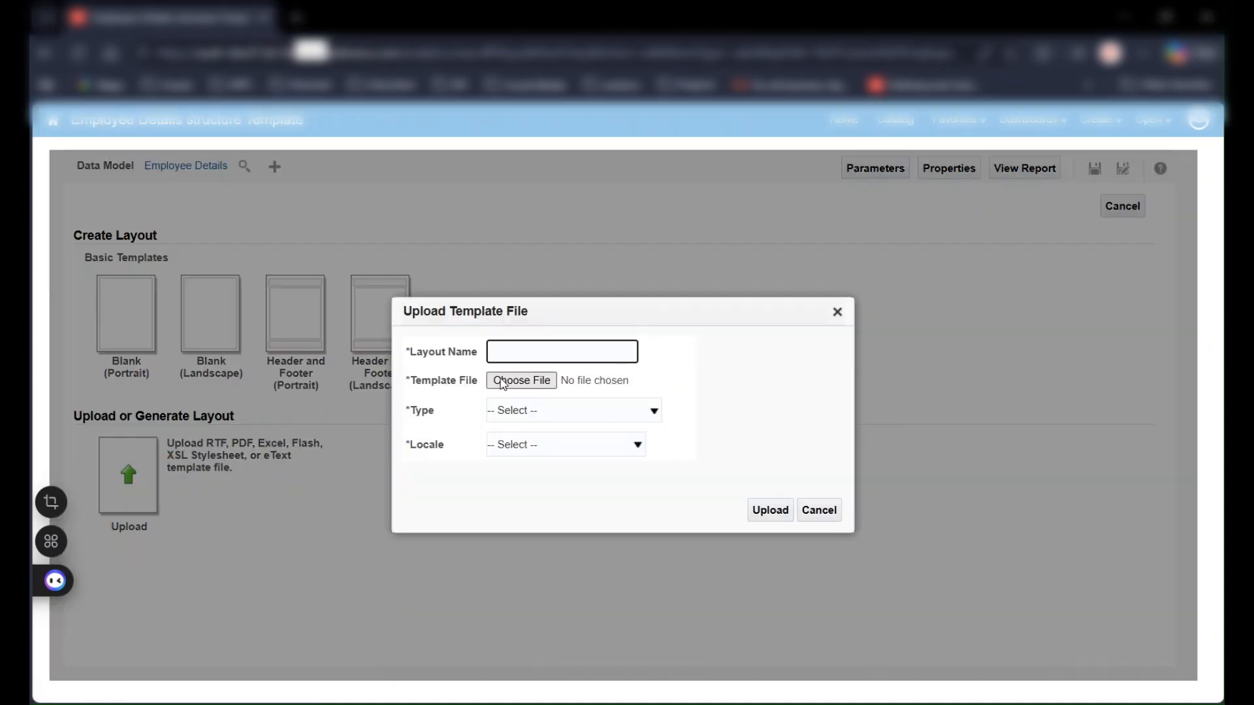
pyautogui.write('Style')
pyautogui.click(525, 410)
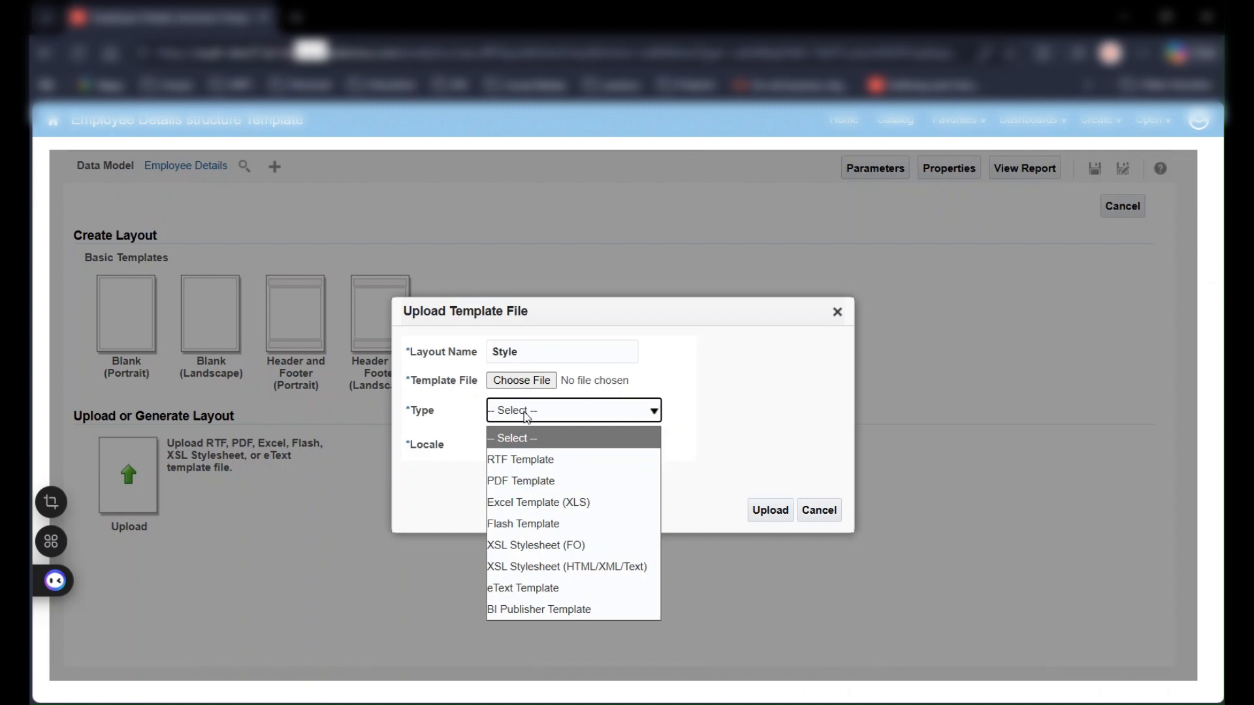
pyautogui.click(520, 459)
pyautogui.click(521, 445)
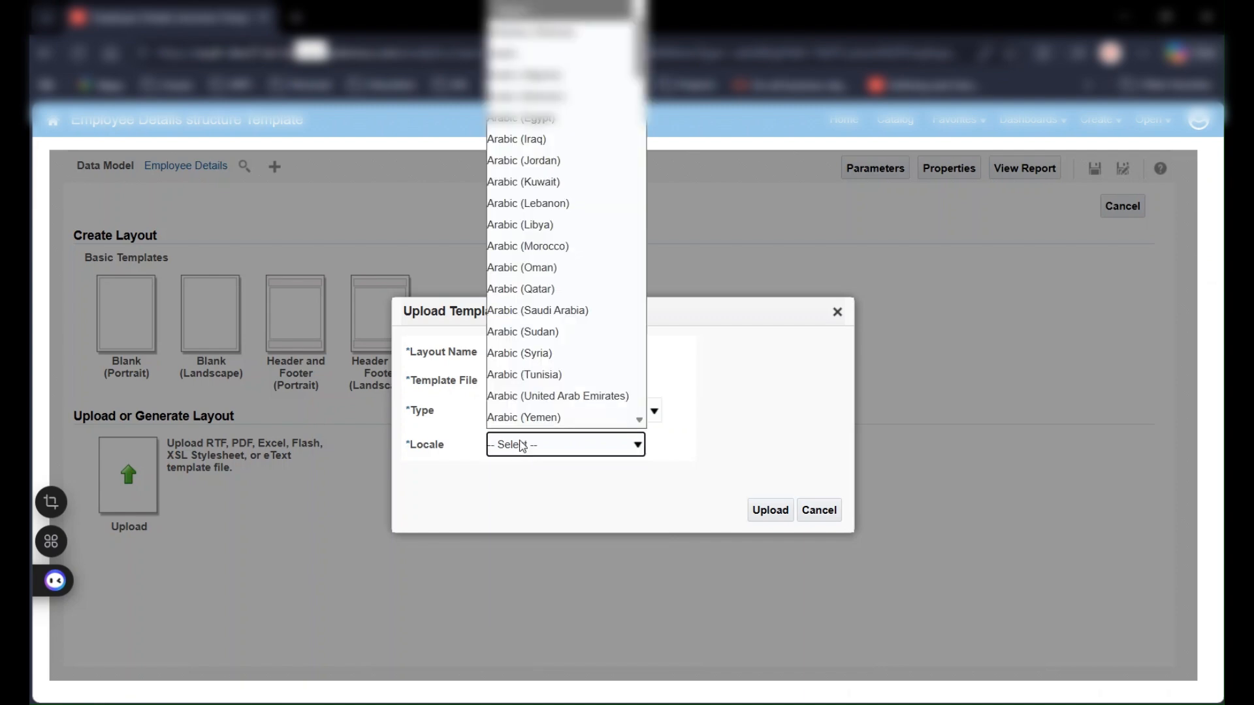
pyautogui.press('e')
pyautogui.press('Return')
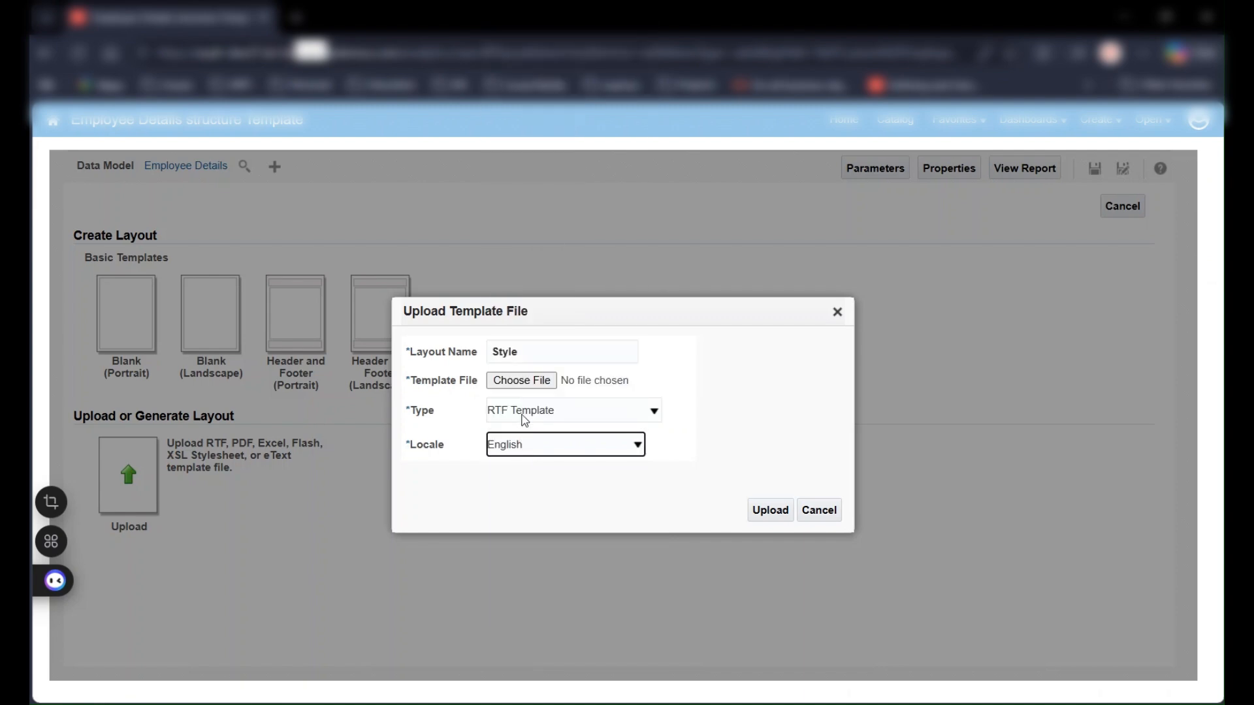
pyautogui.click(525, 384)
pyautogui.click(1052, 482)
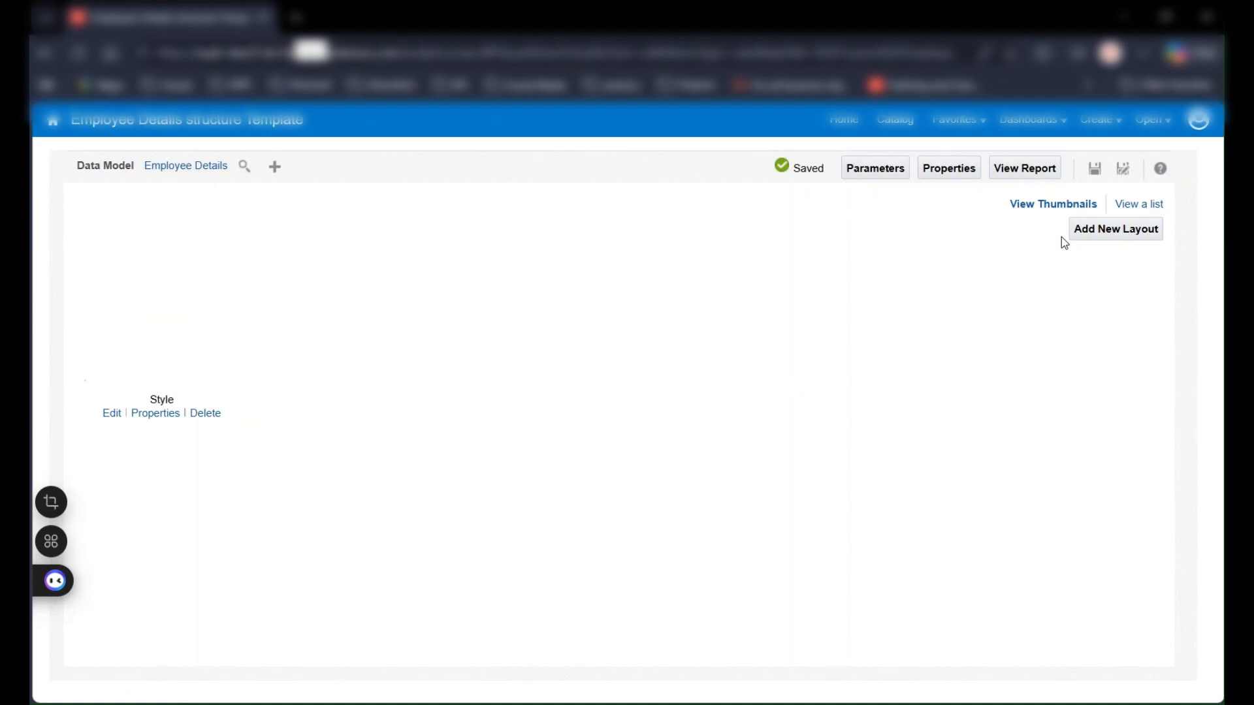
# In the report's layout list, remove HTML and RTF from the Style layout's output formats and add Word (*.docx)
pyautogui.click(1145, 213)
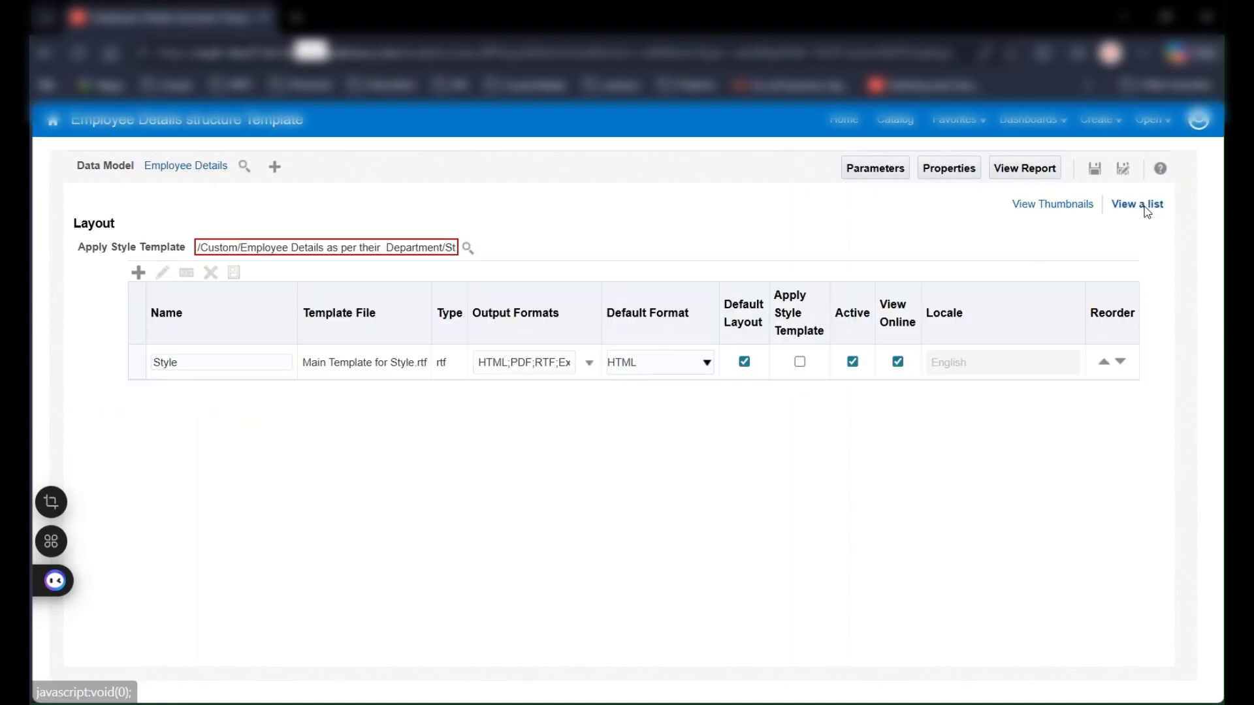
pyautogui.click(587, 363)
pyautogui.click(547, 385)
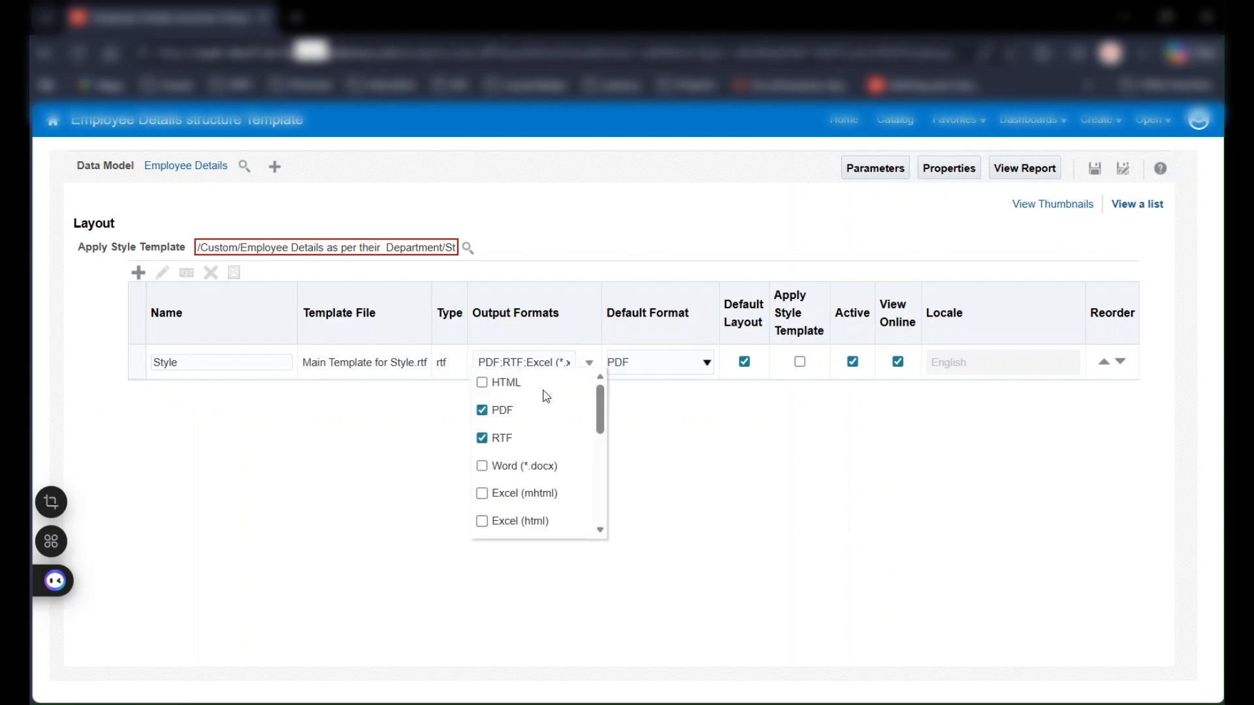
pyautogui.click(512, 439)
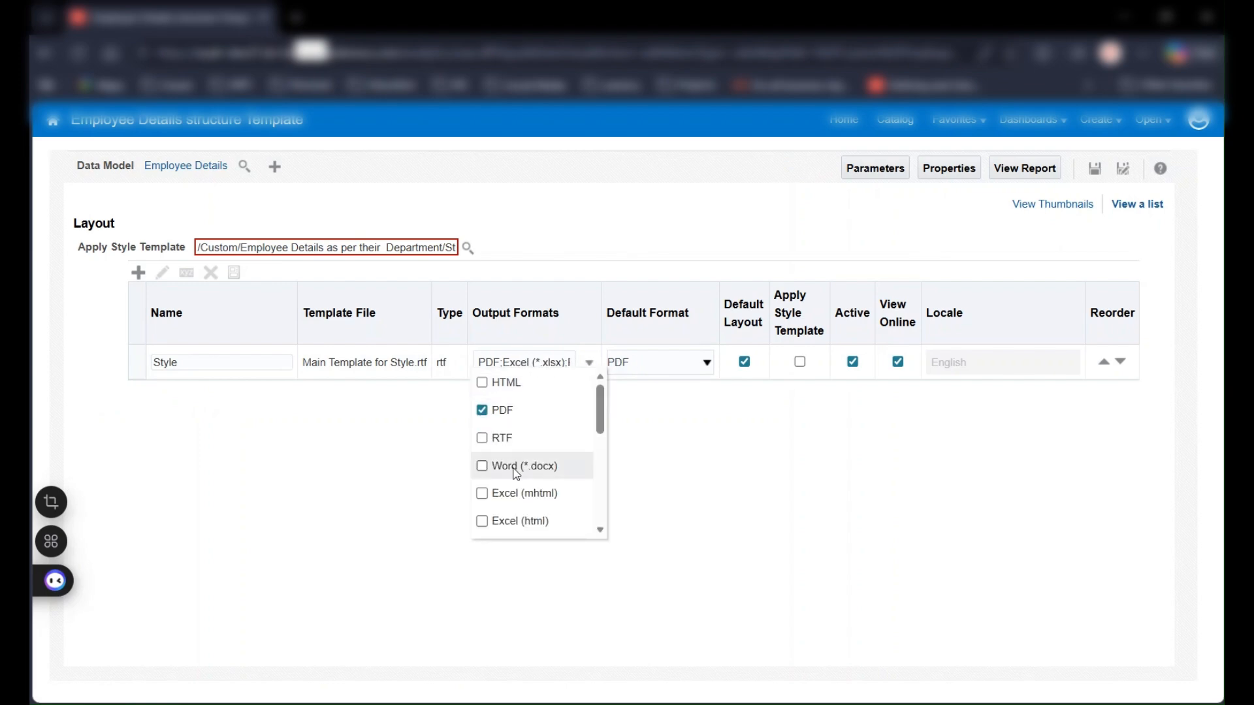
pyautogui.click(515, 467)
pyautogui.click(722, 433)
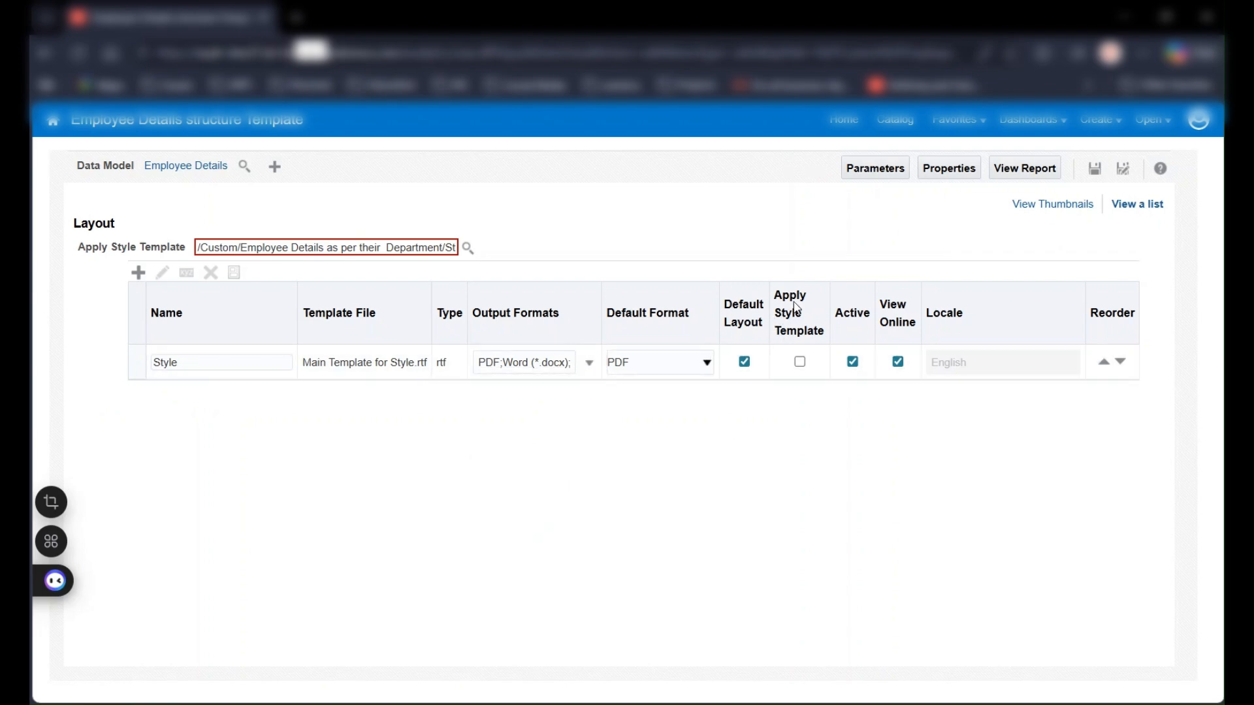
# Apply the catalog's Style Template to the Style layout and save the report
pyautogui.click(800, 363)
pyautogui.click(467, 249)
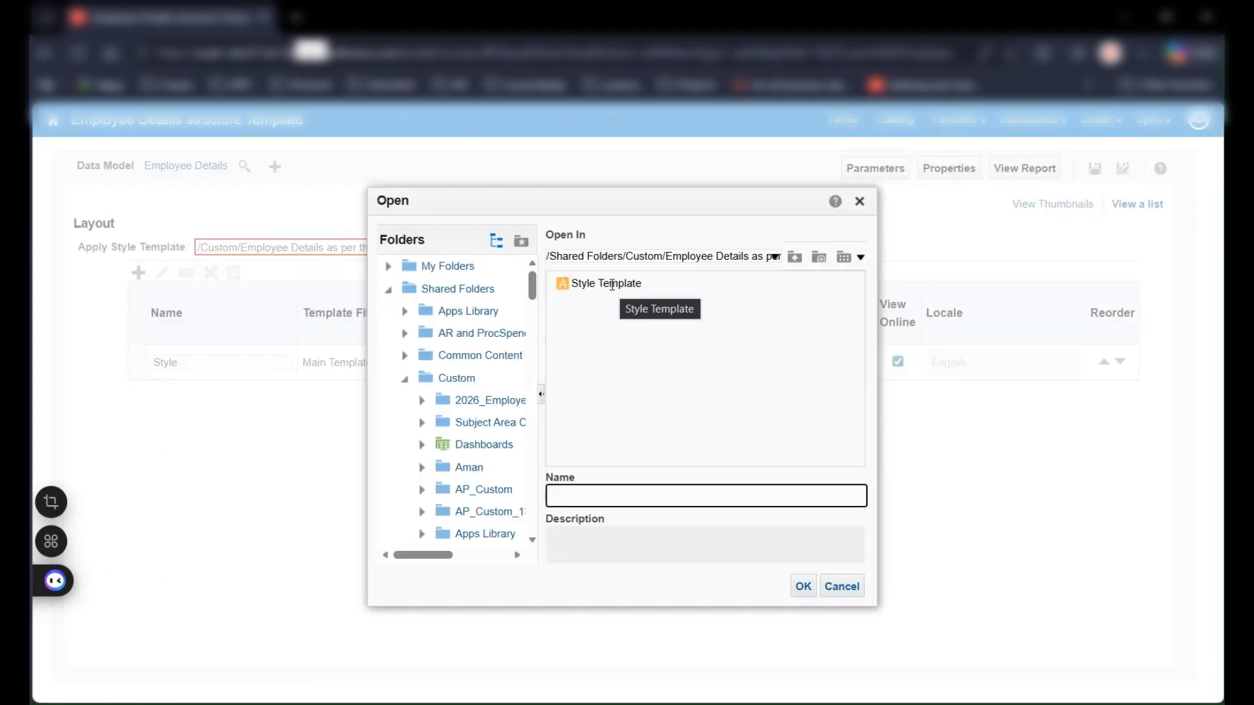
pyautogui.click(606, 283)
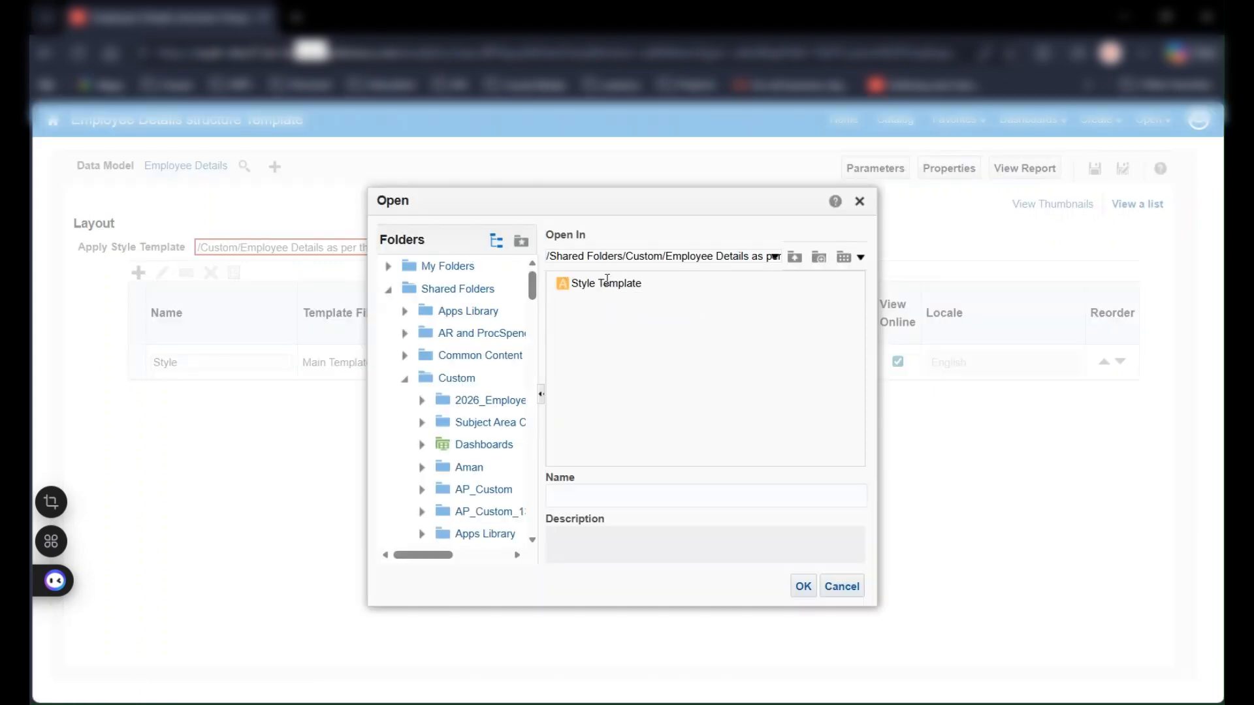
pyautogui.click(802, 586)
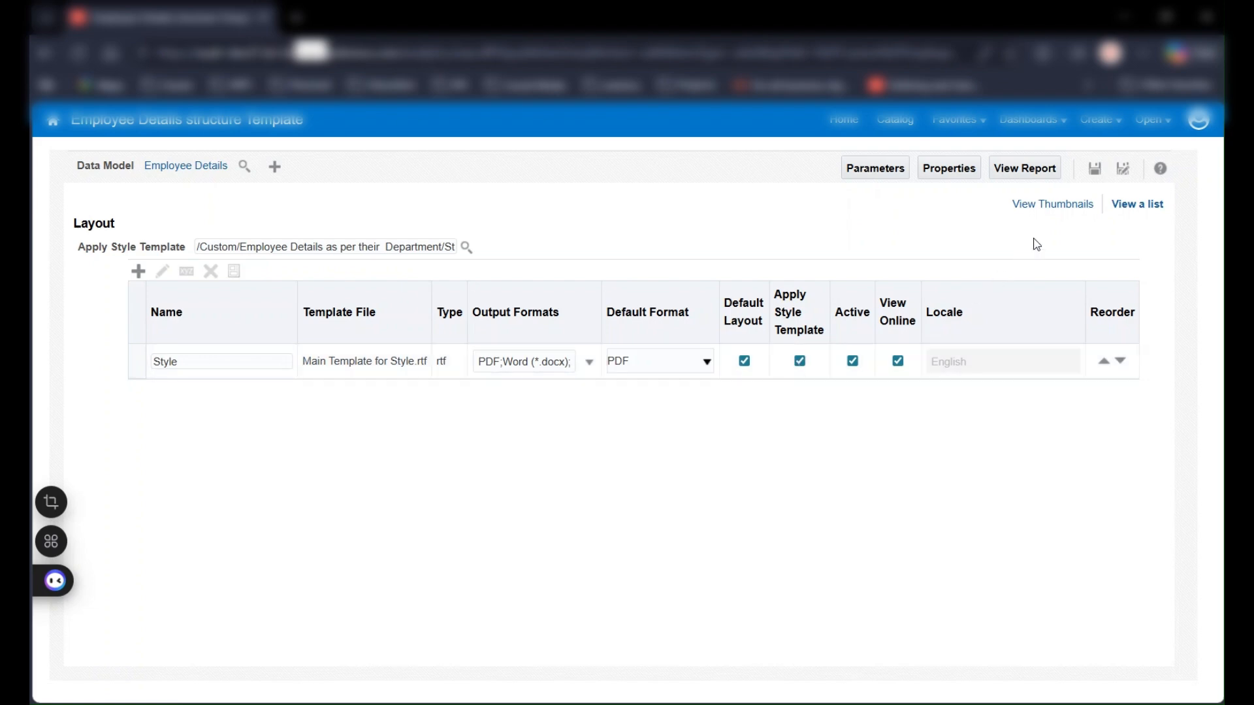
pyautogui.click(1094, 175)
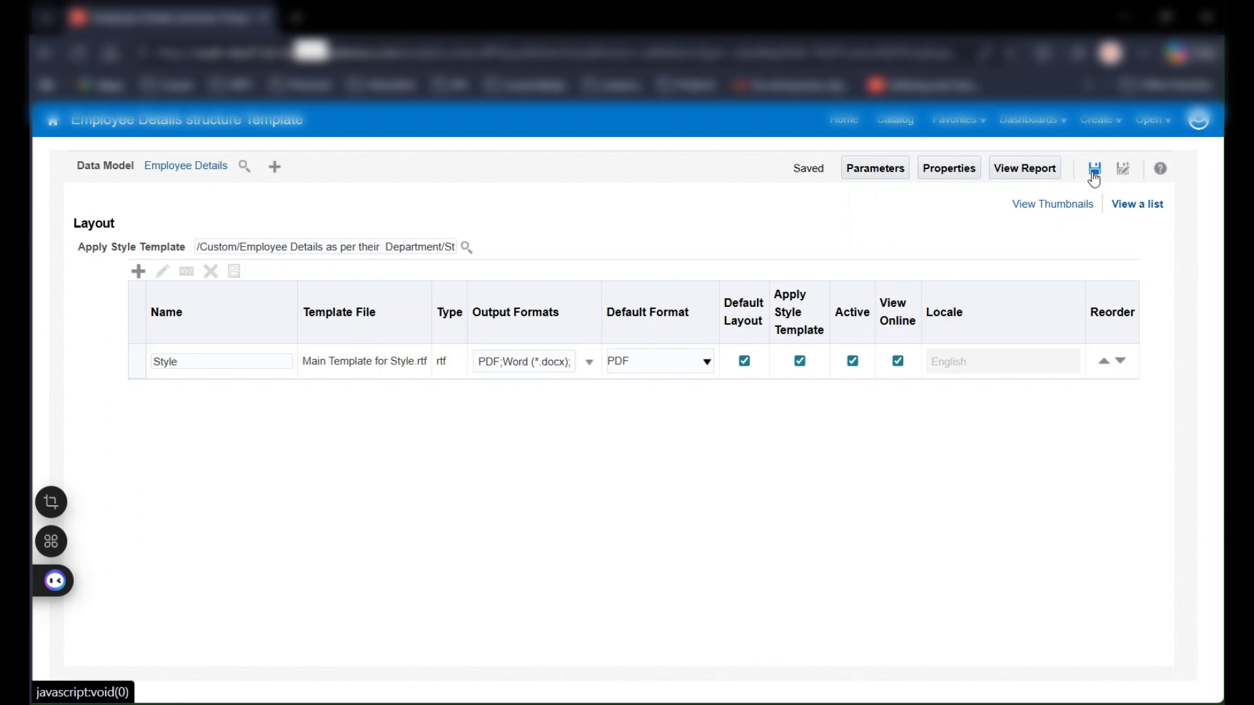
# View the refreshed PDF report and examine the header logo, footer text and page numbers on its pages
pyautogui.click(1016, 175)
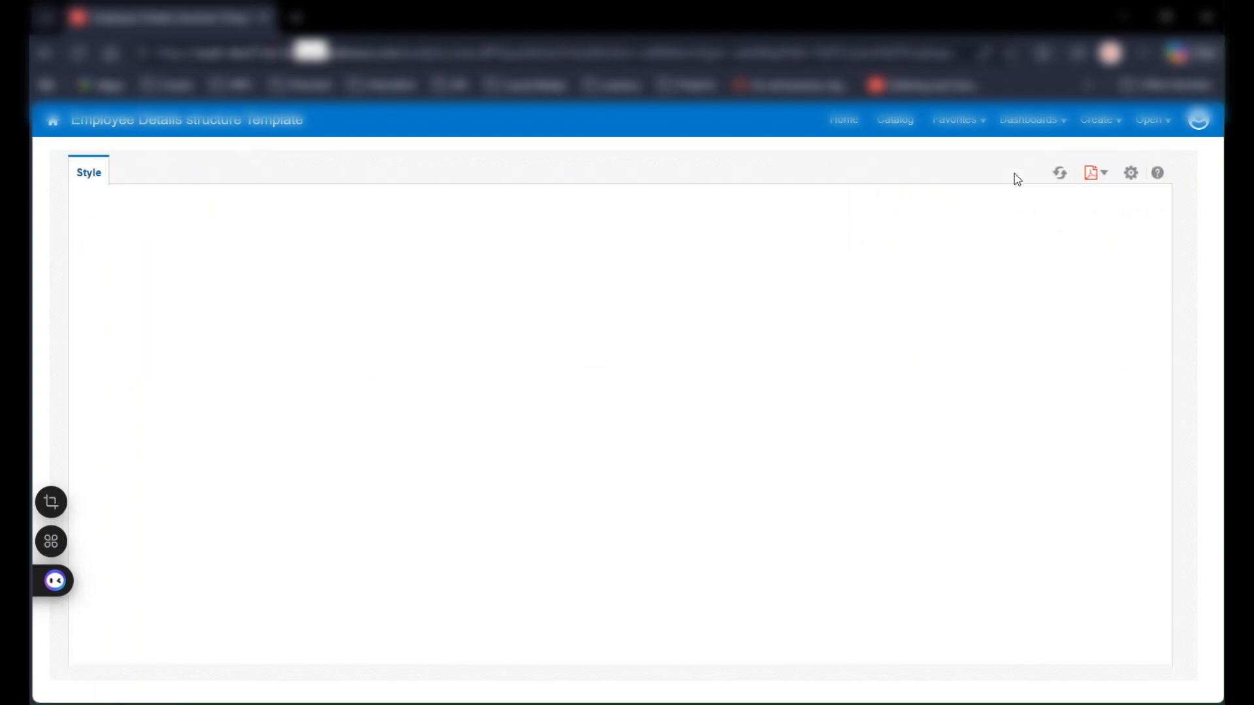
pyautogui.click(1061, 175)
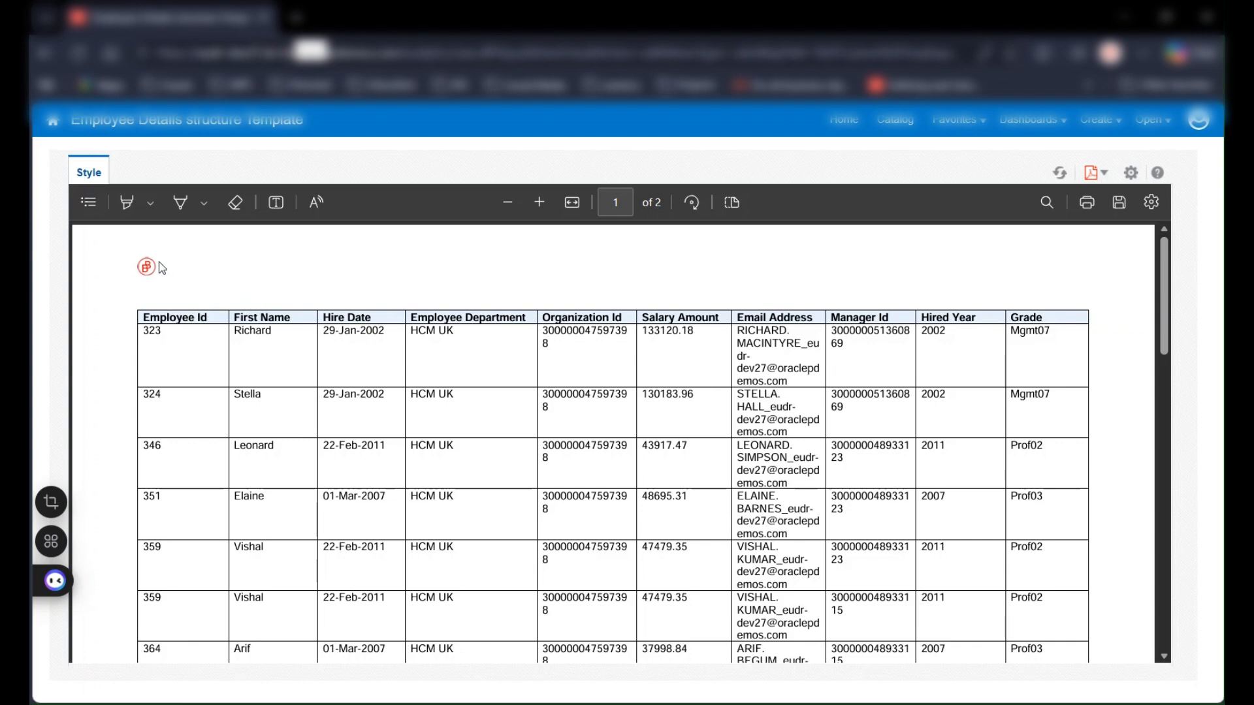
pyautogui.scroll(-5, 581, 291)
pyautogui.scroll(-4, 583, 297)
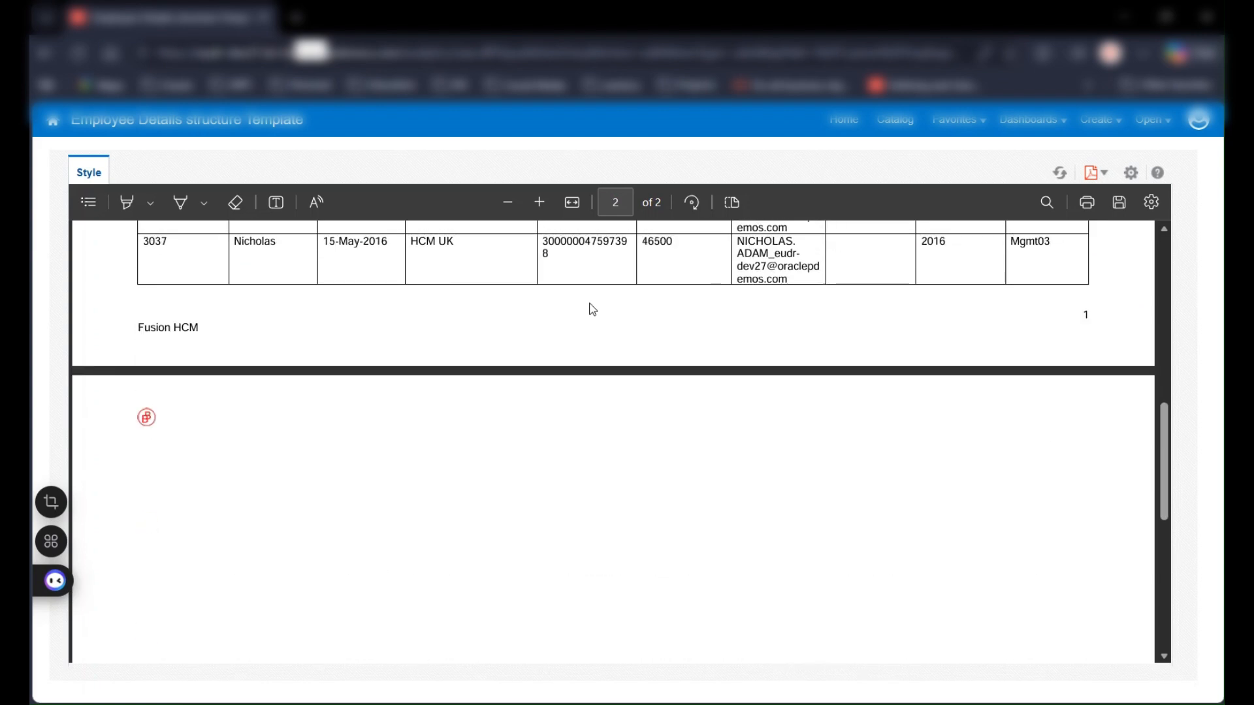
pyautogui.moveTo(136, 328); pyautogui.dragTo(223, 319)
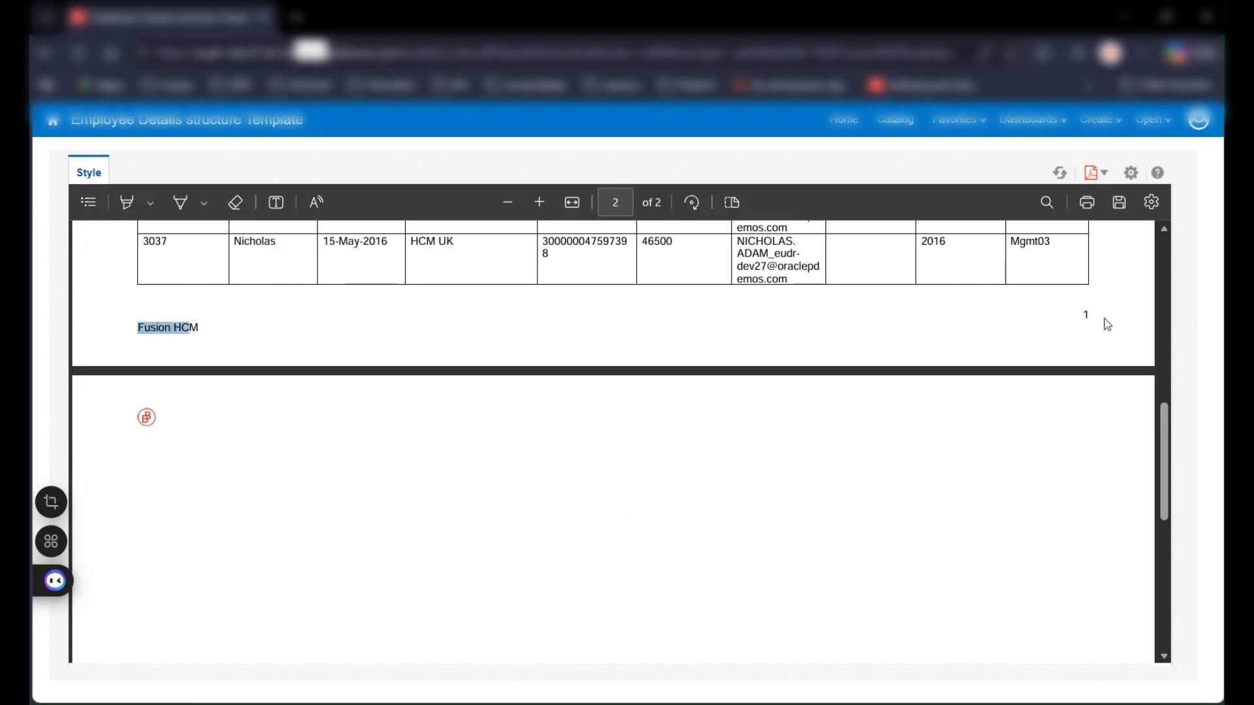
pyautogui.scroll(-7, 828, 427)
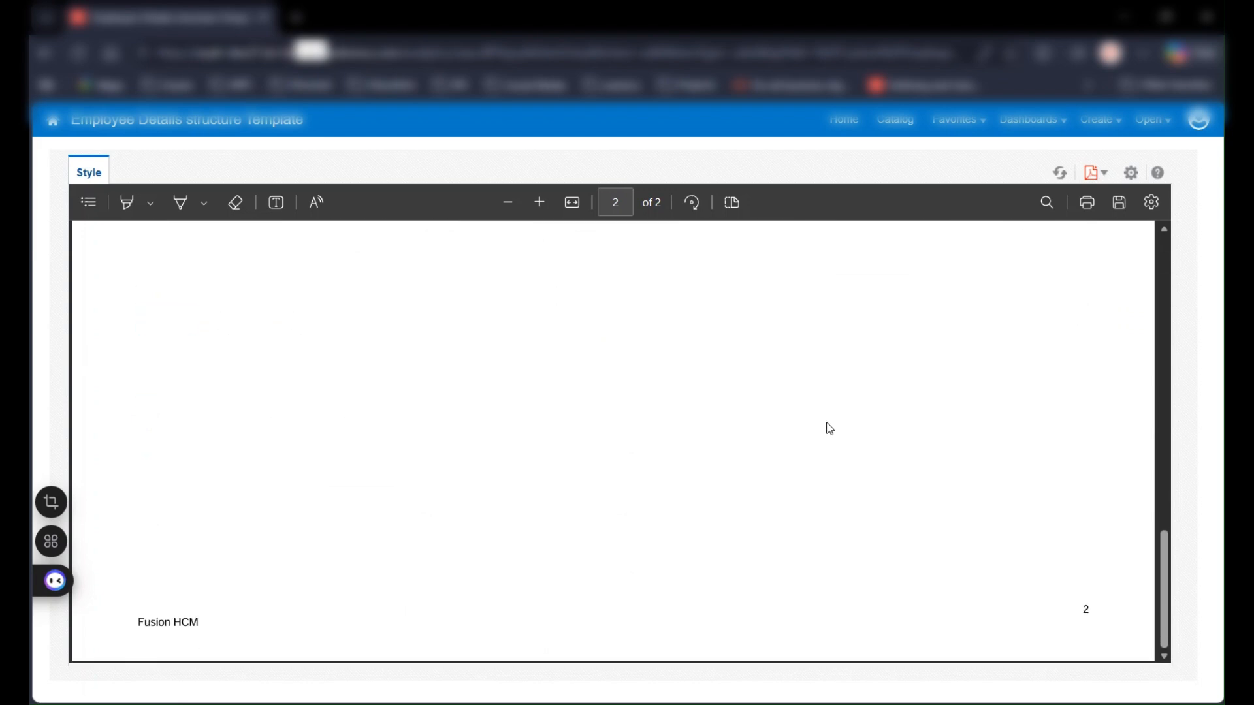
pyautogui.scroll(11, 828, 427)
pyautogui.scroll(6, 828, 427)
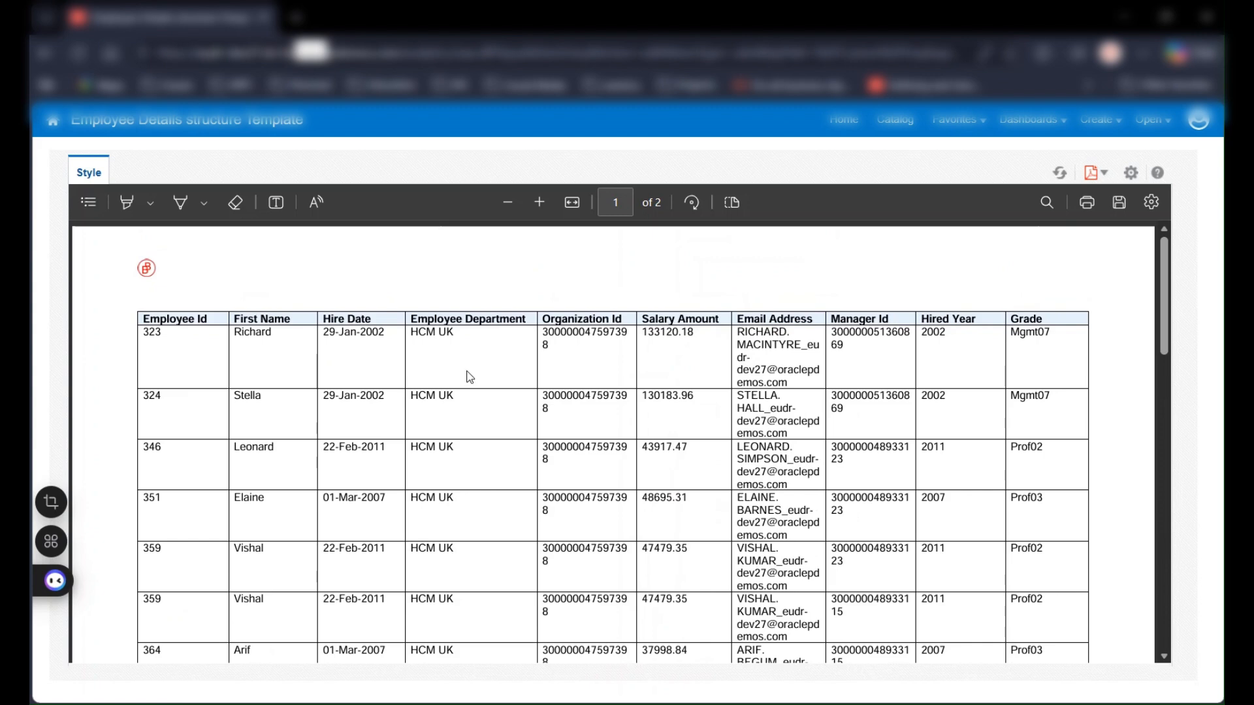
# Review the PDF report, switch to Word, and examine the header and footer areas of Main Template for Style.rtf
pyautogui.scroll(-3, 590, 352)
pyautogui.scroll(1, 593, 350)
pyautogui.scroll(2, 594, 351)
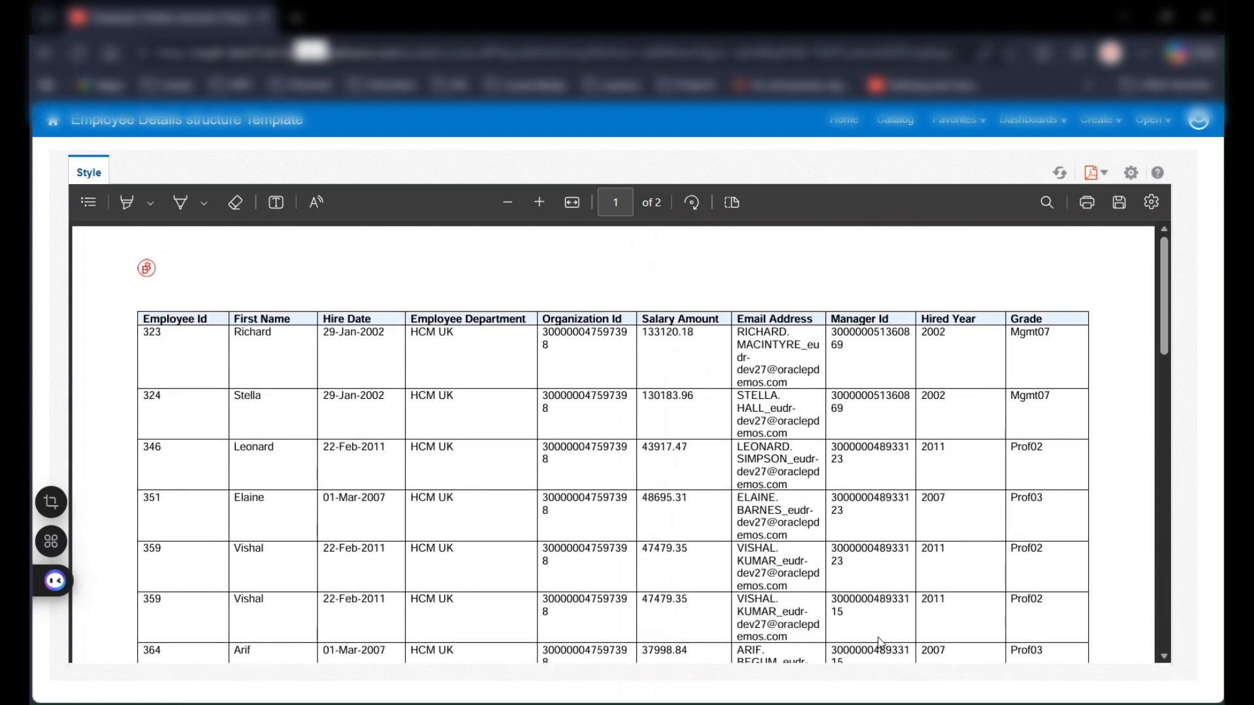
pyautogui.moveTo(921, 703)
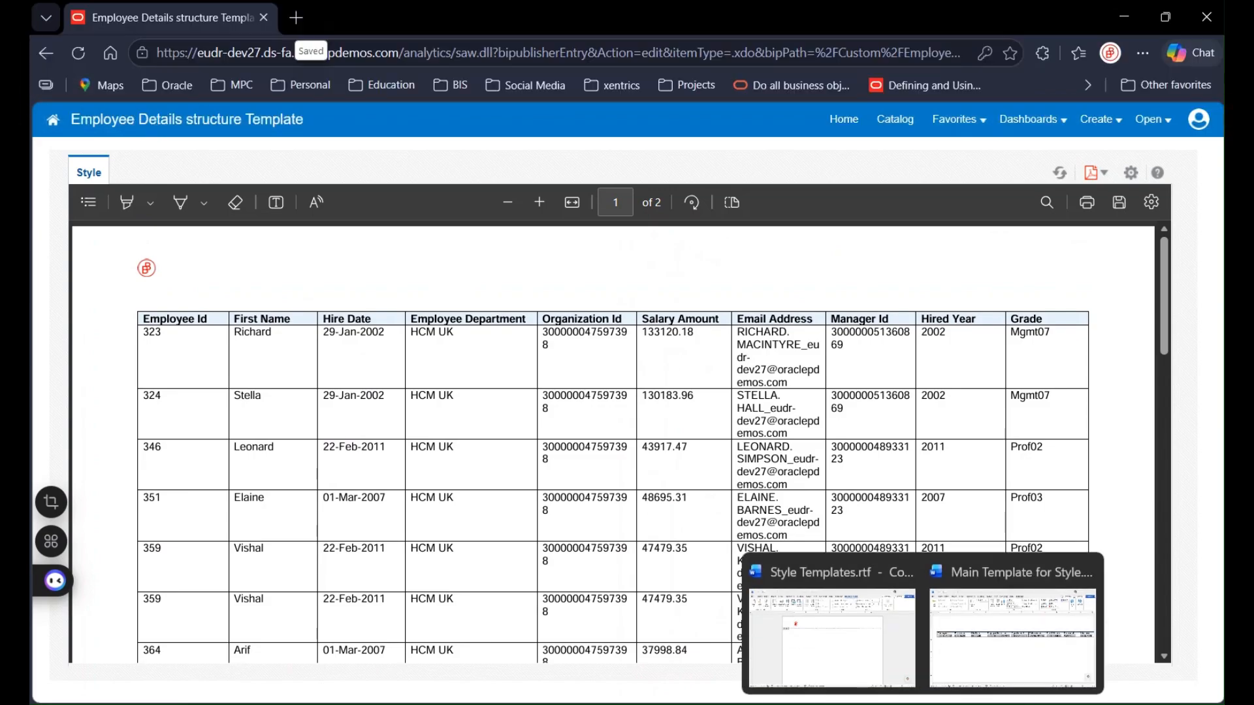
pyautogui.click(878, 674)
pyautogui.hotkey('alt', 'Tab')
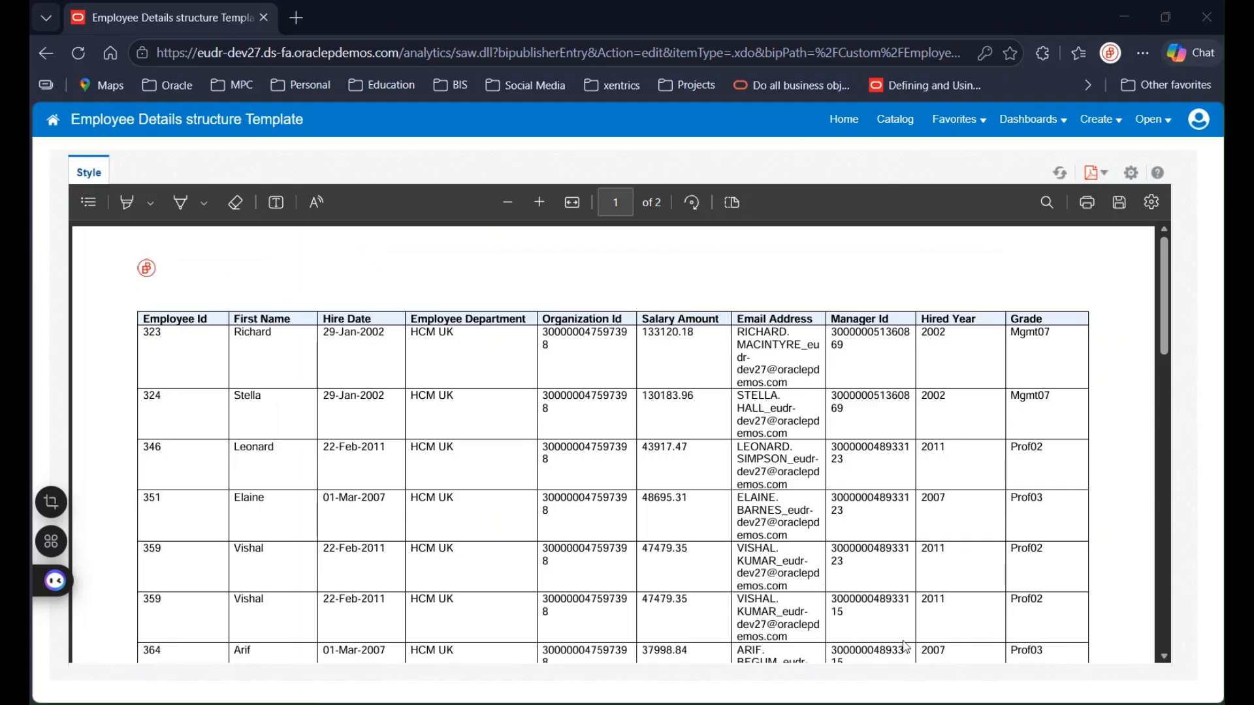
pyautogui.moveTo(922, 704)
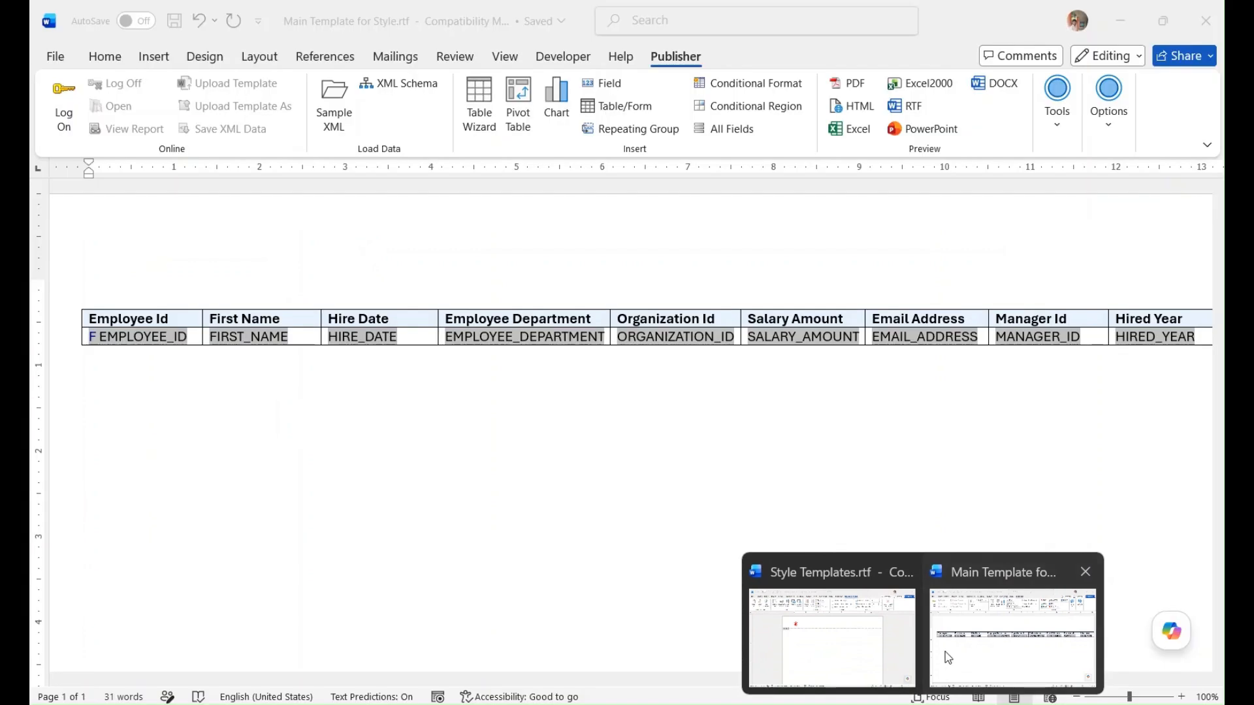
pyautogui.click(945, 652)
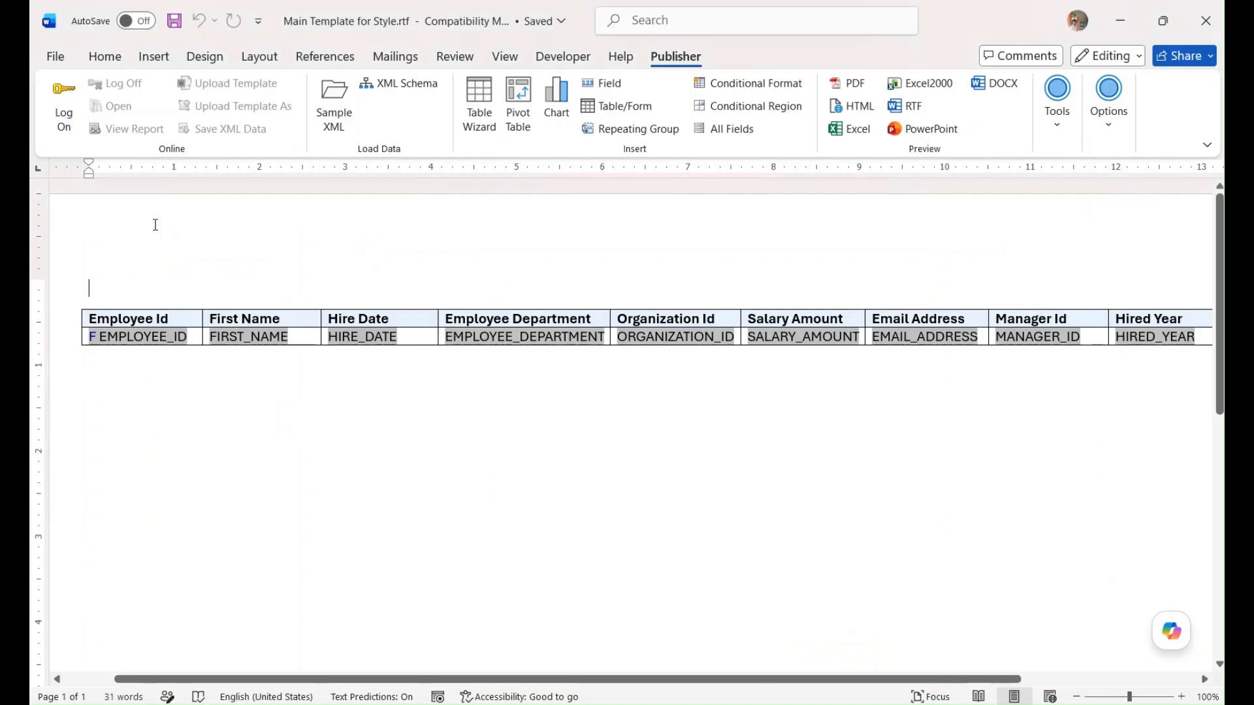
pyautogui.scroll(-10, 316, 475)
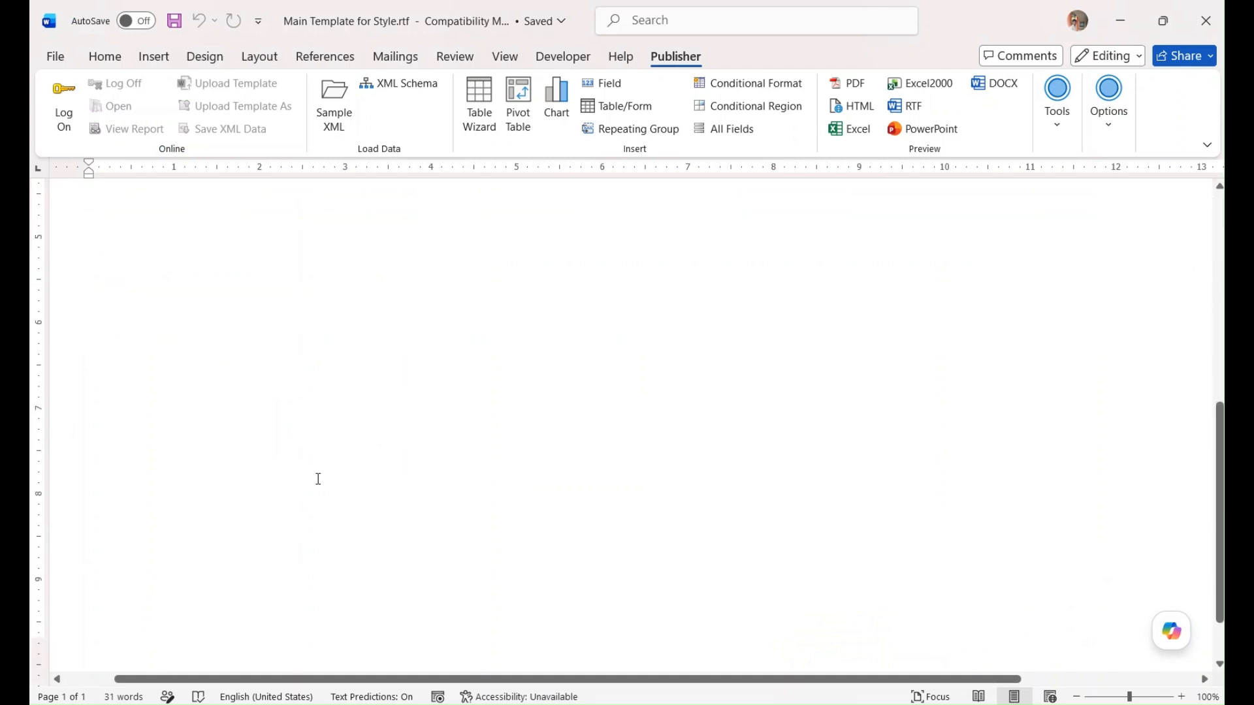
# Examine the header logo in Style Templates.rtf in Word and switch back to the Employee Details structure Template report in the browser
pyautogui.moveTo(922, 702)
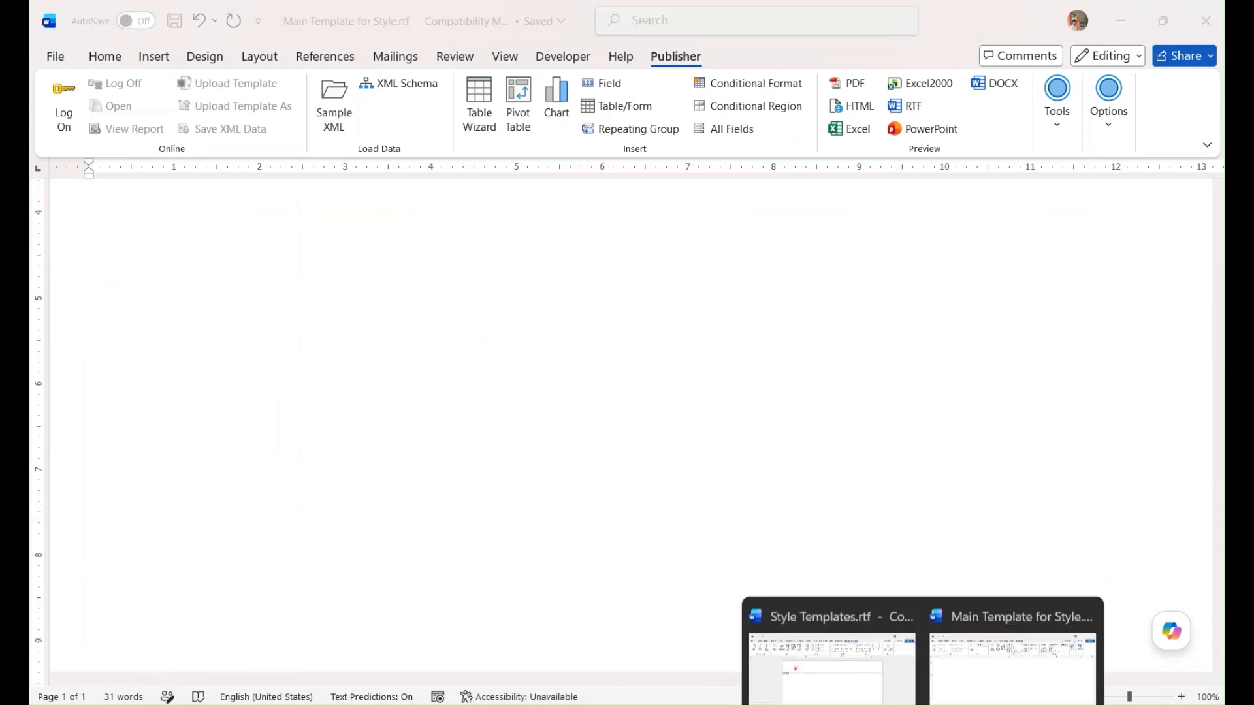
pyautogui.click(832, 643)
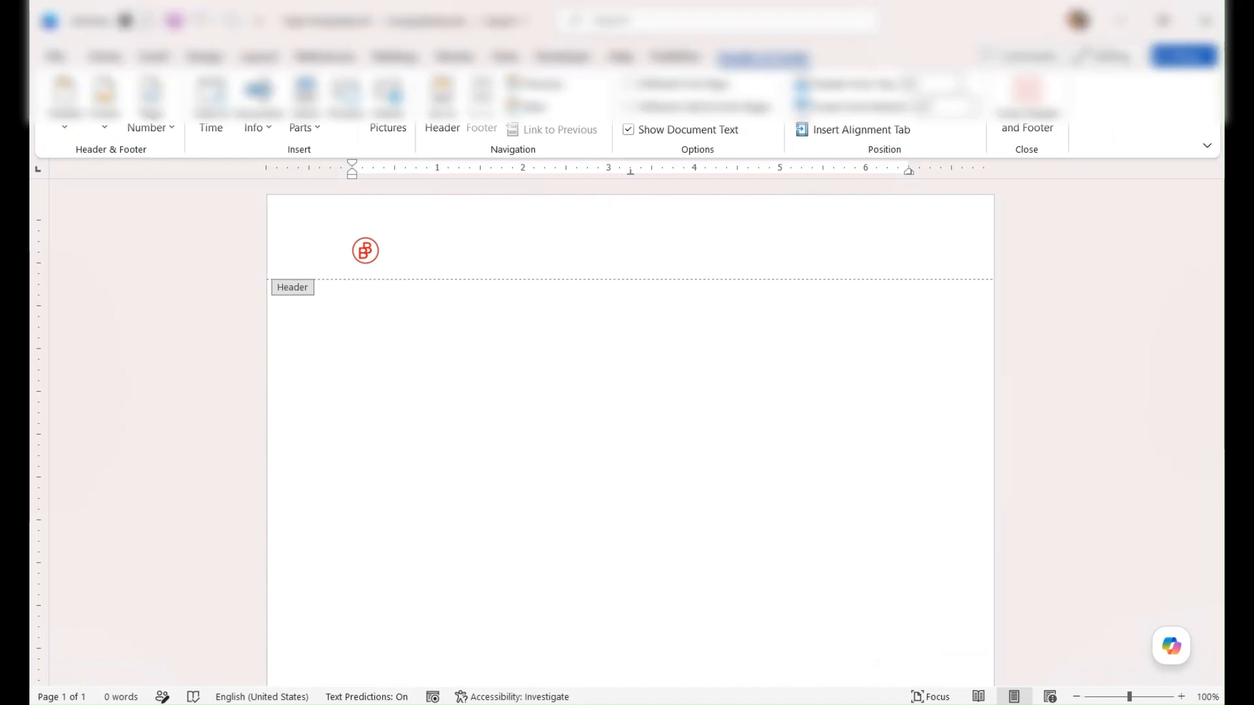
pyautogui.moveTo(570, 704)
pyautogui.click(562, 666)
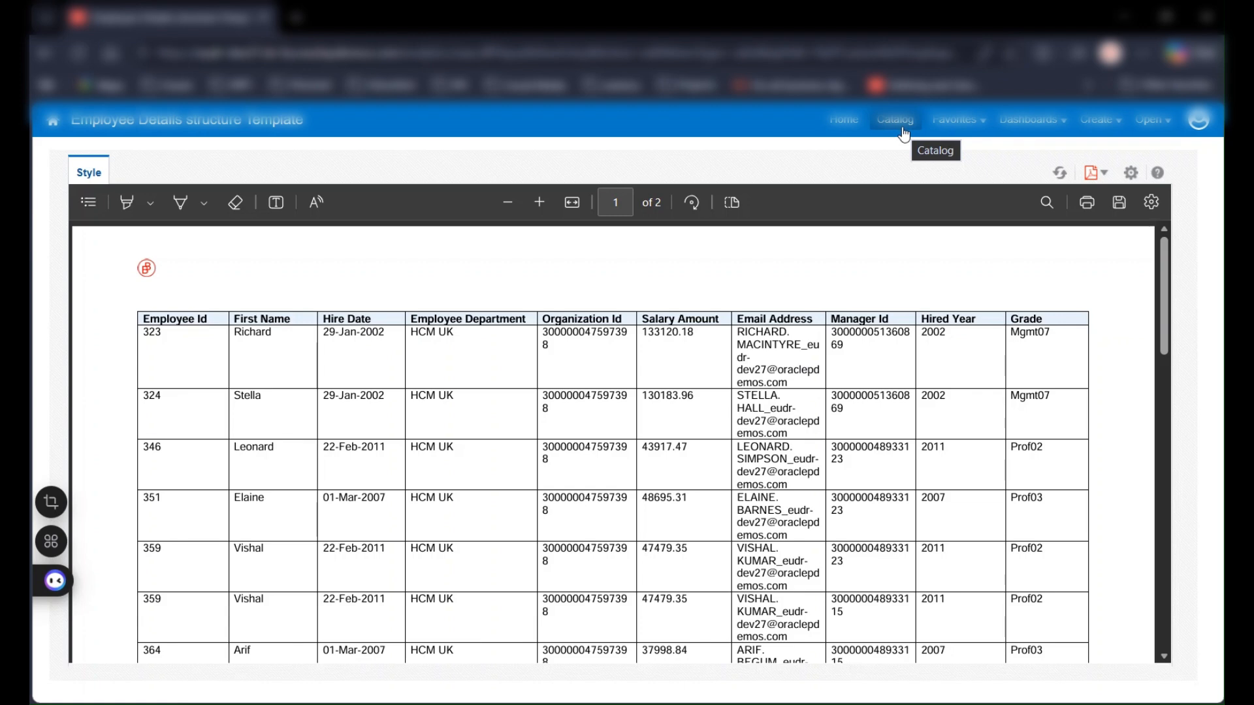
pyautogui.click(903, 130)
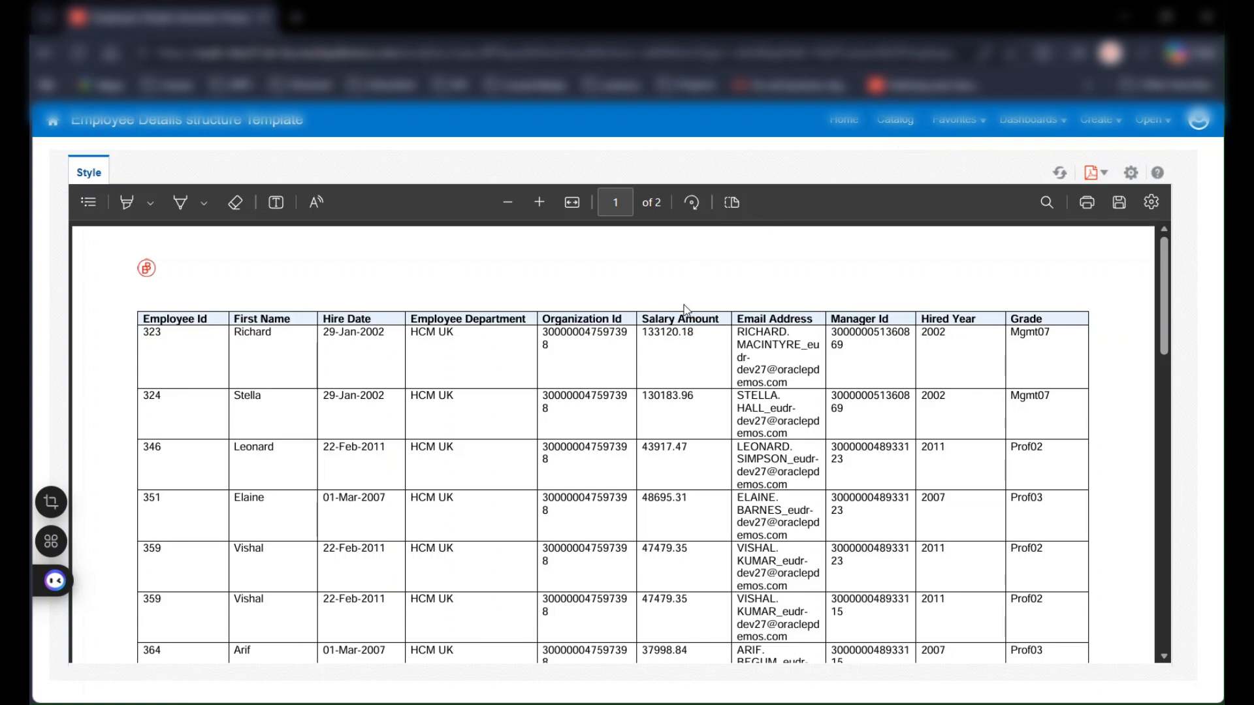